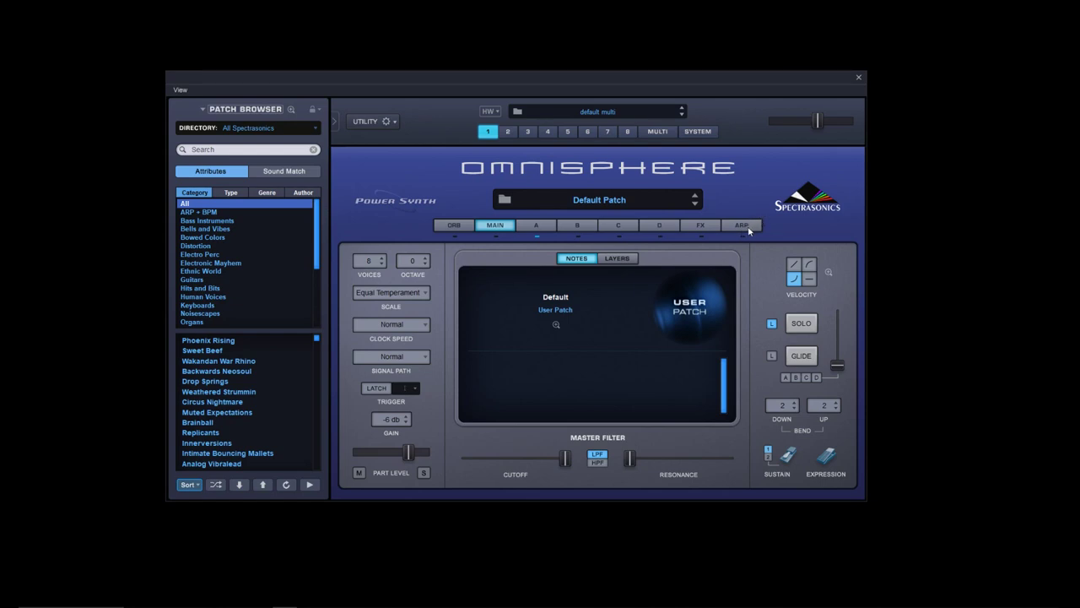
Switch the Default Patch from the Main page to the ARP arpeggiator page.
left_click(742, 226)
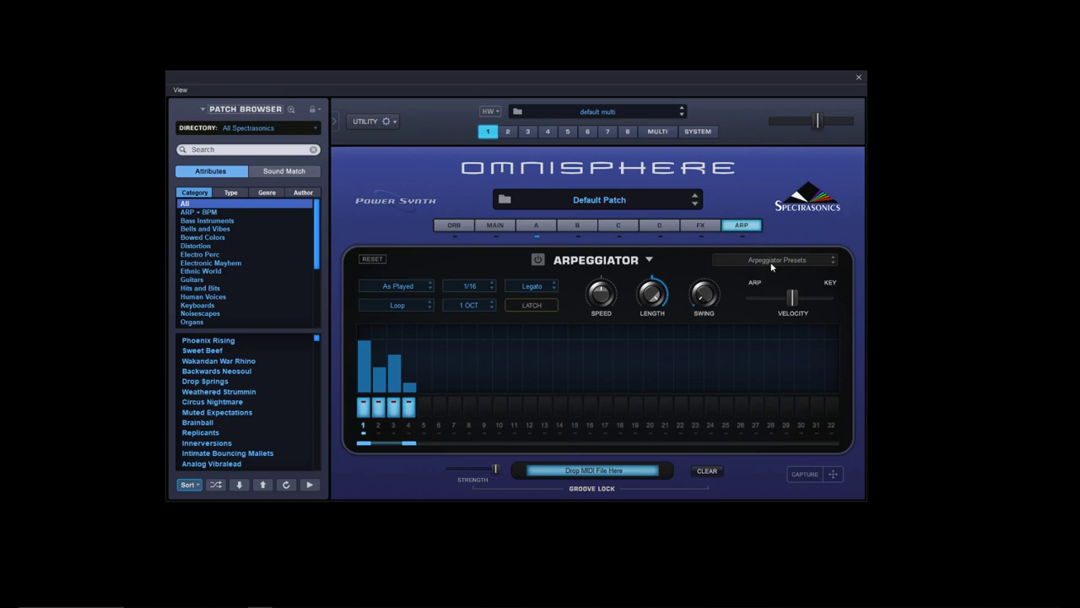
left_click(771, 260)
left_click(746, 455)
left_click(809, 262)
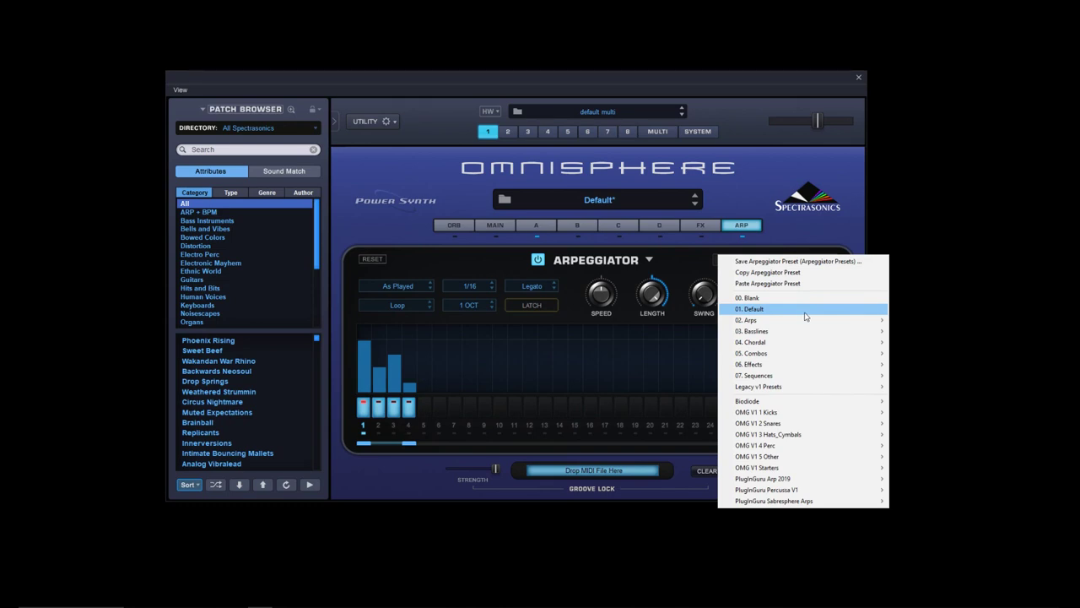
mouse_move(812, 322)
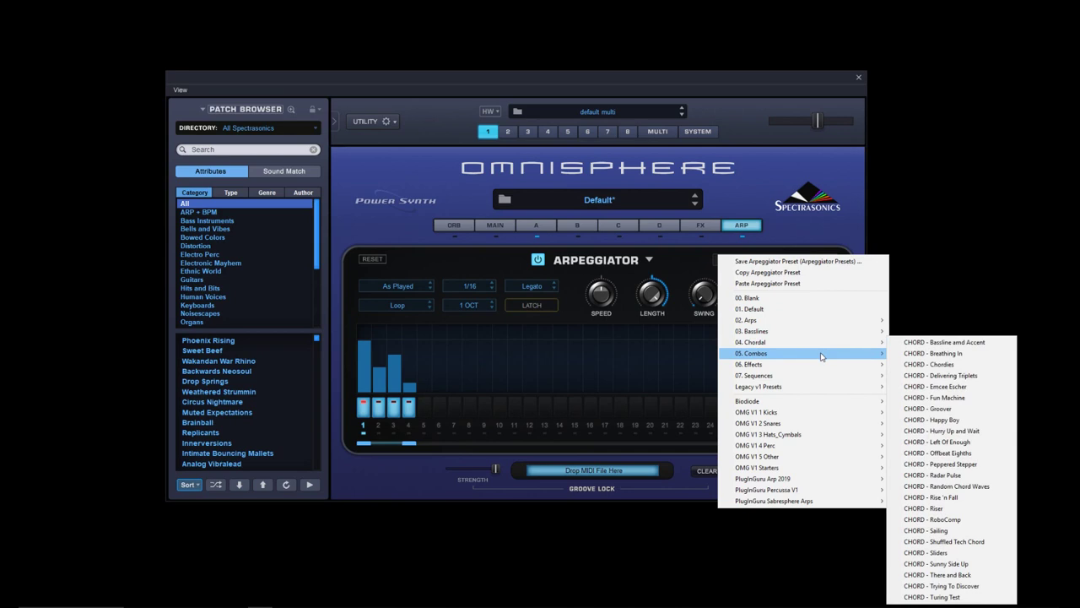
mouse_move(821, 358)
mouse_move(823, 376)
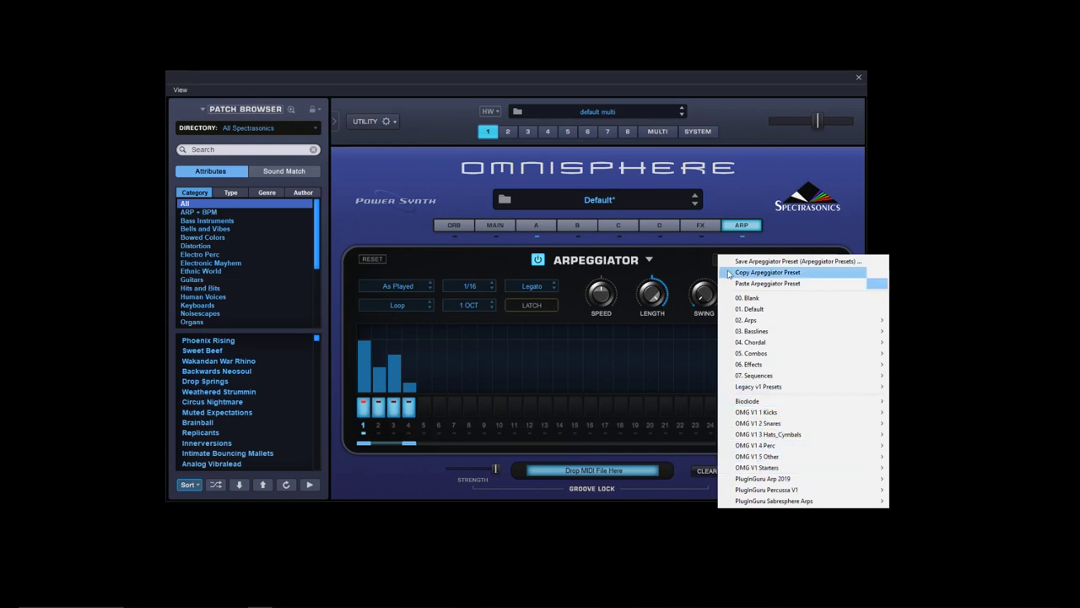
left_click(746, 191)
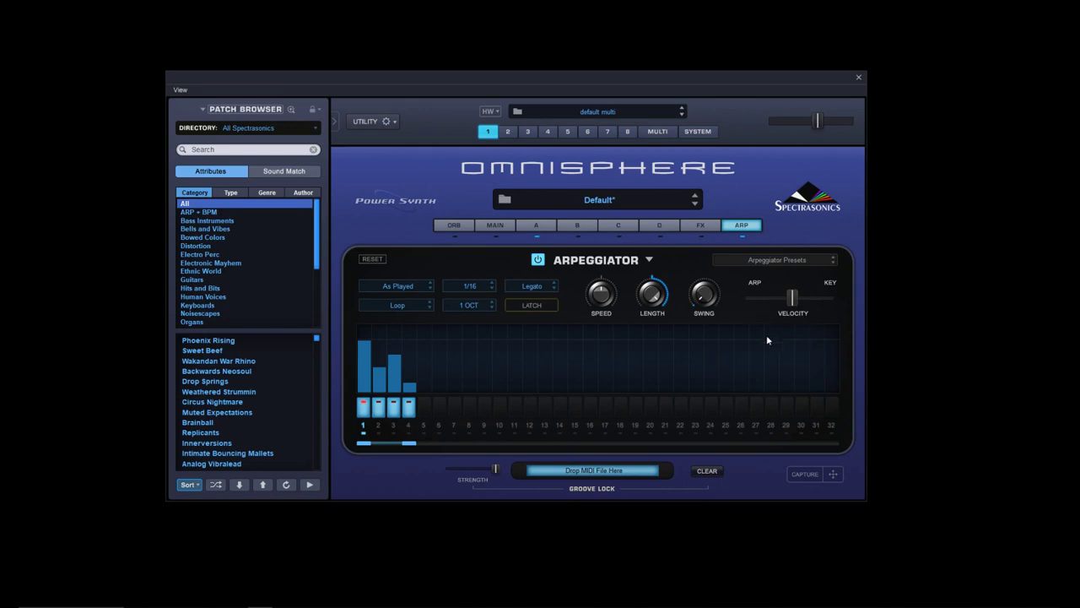
Review the Legato, 1/16 and As Played options unchanged, then show the 1 OCT range choices.
left_click(528, 290)
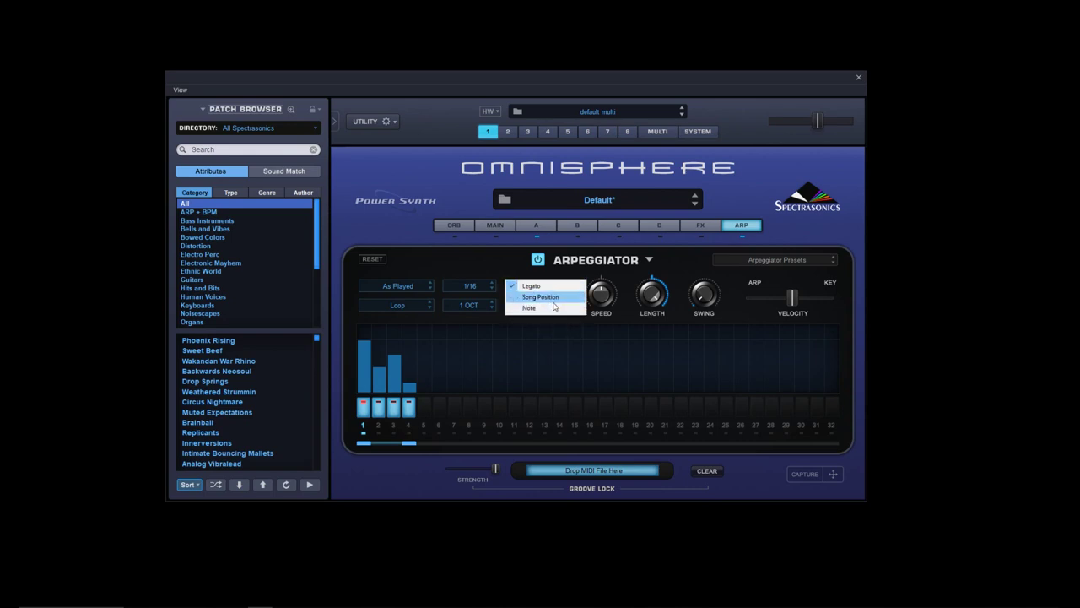
left_click(498, 271)
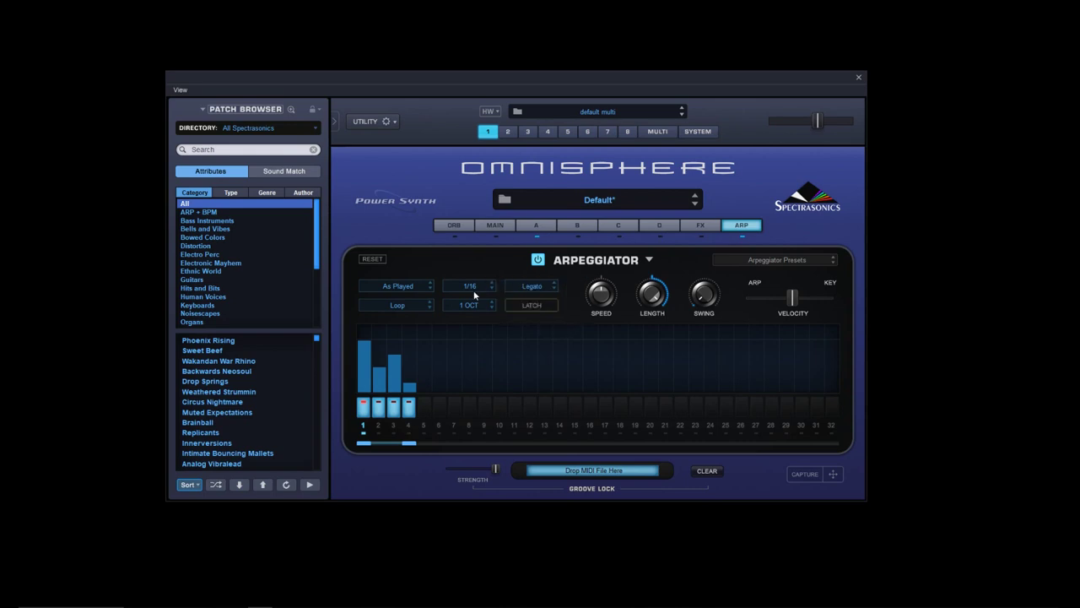
left_click(472, 289)
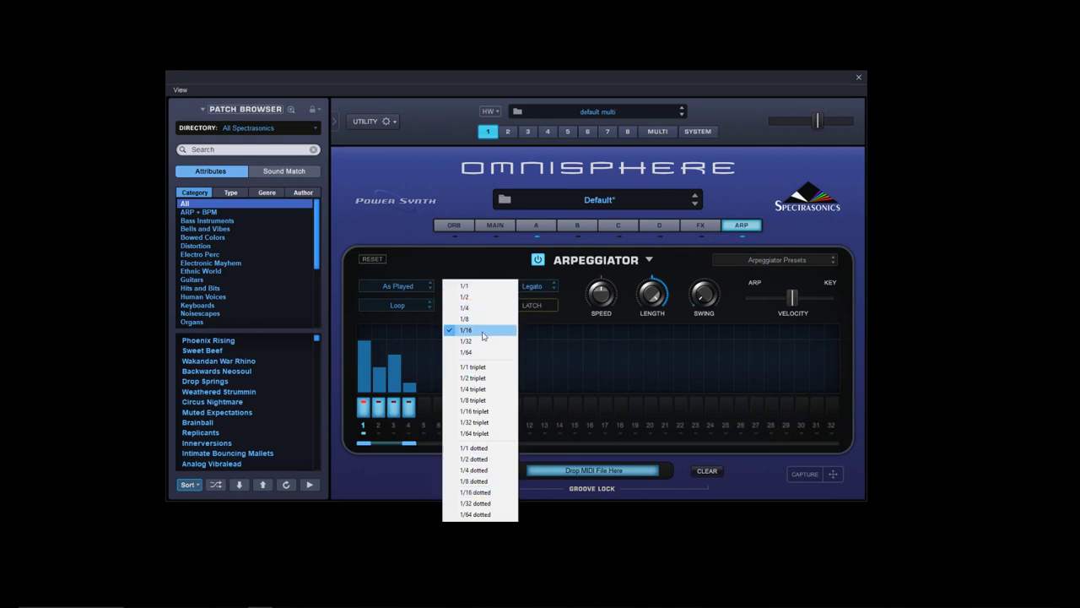
left_click(451, 274)
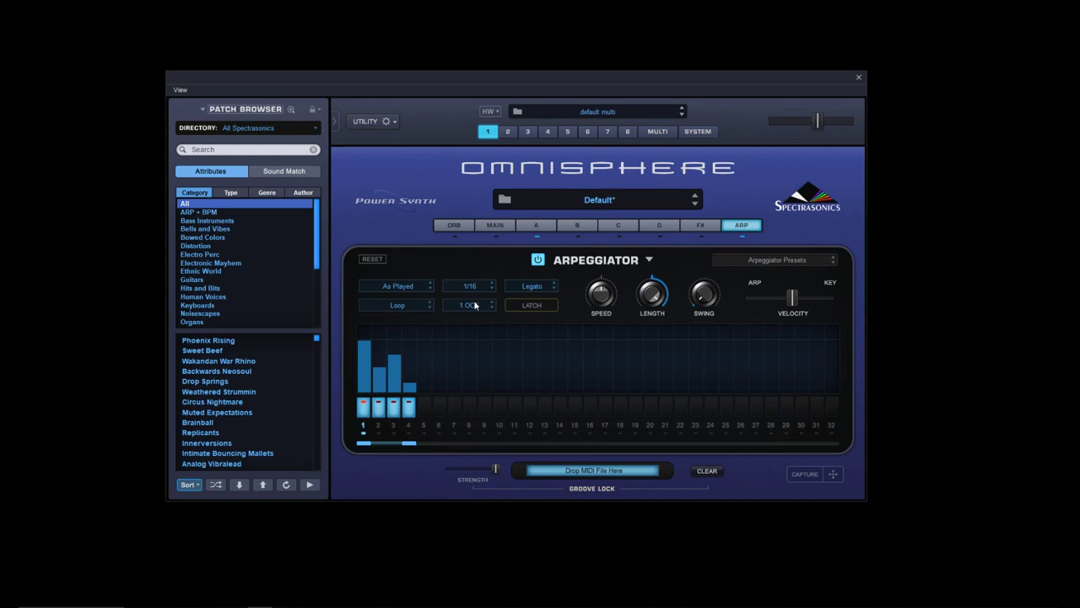
left_click(401, 285)
left_click(429, 260)
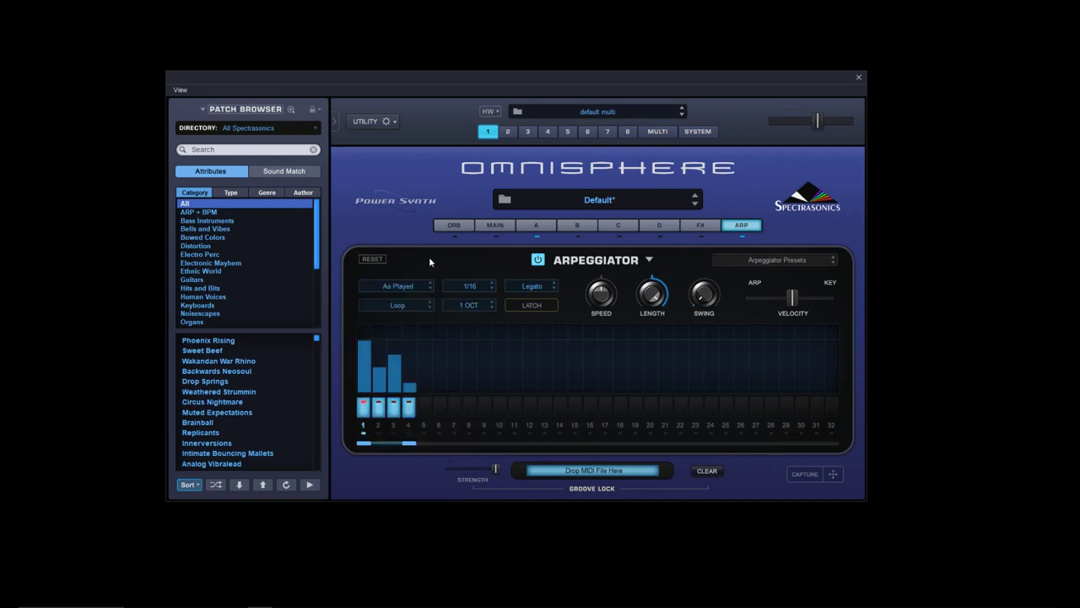
left_click(460, 307)
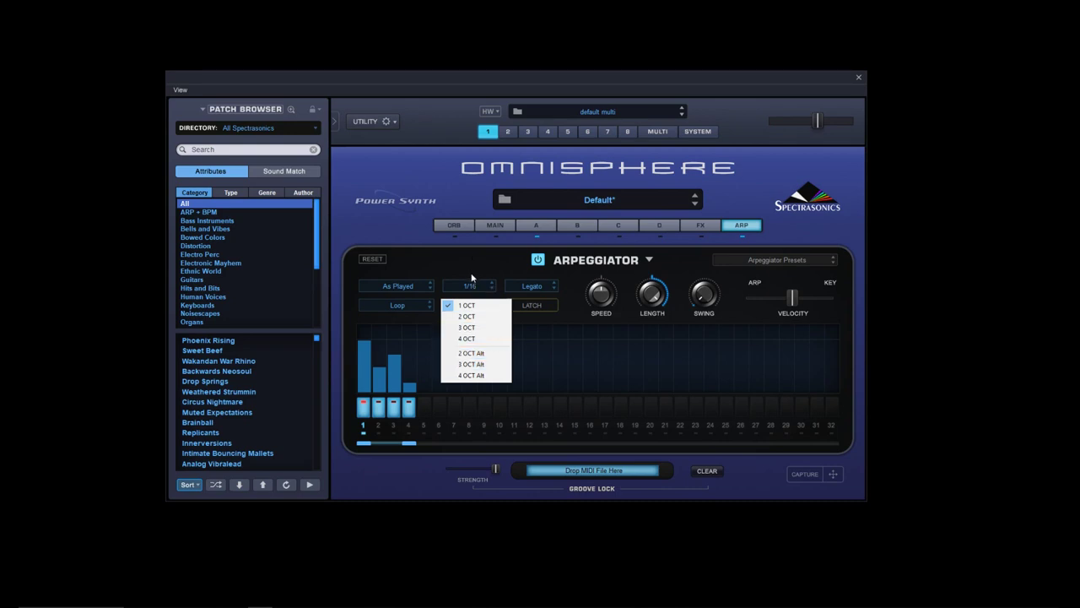
Glance at the full Patch Browser, then set layer A's oscillator wave to Triangle.
left_click(574, 196)
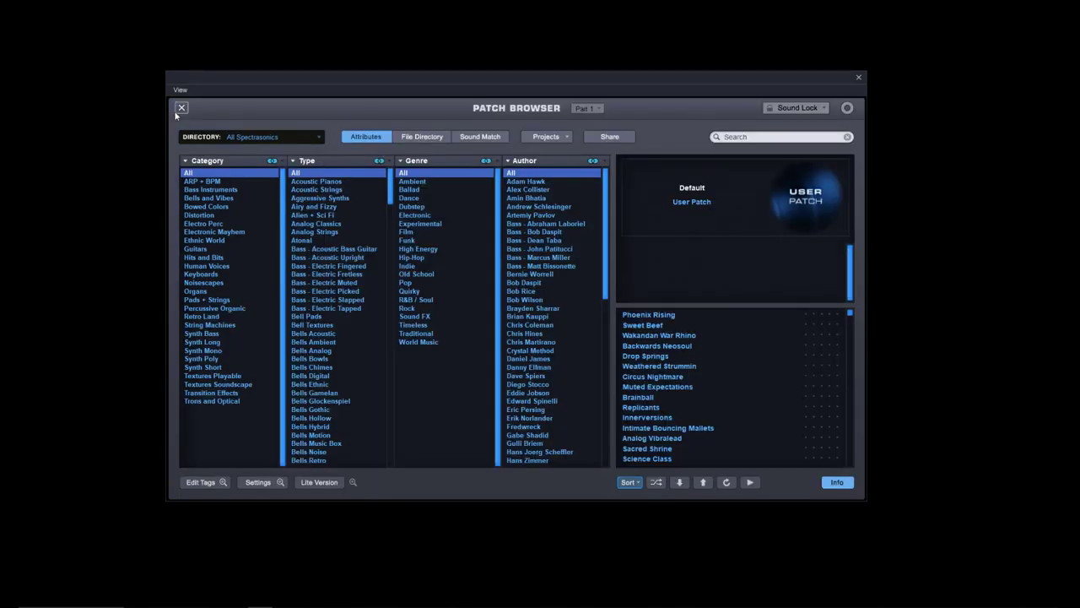
left_click(181, 108)
left_click(535, 226)
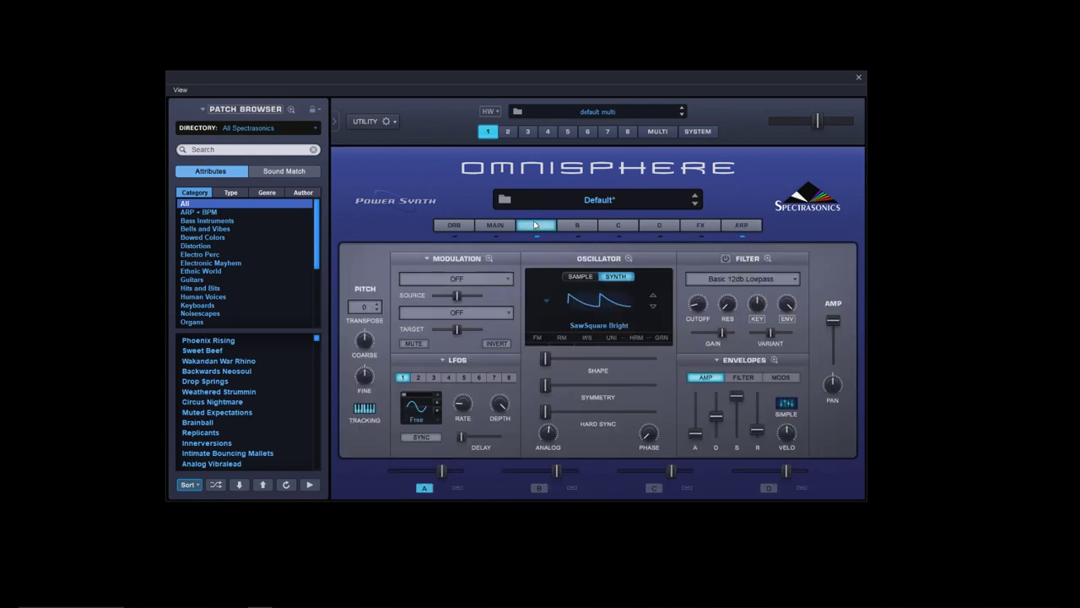
scroll(594, 313, "down", 2)
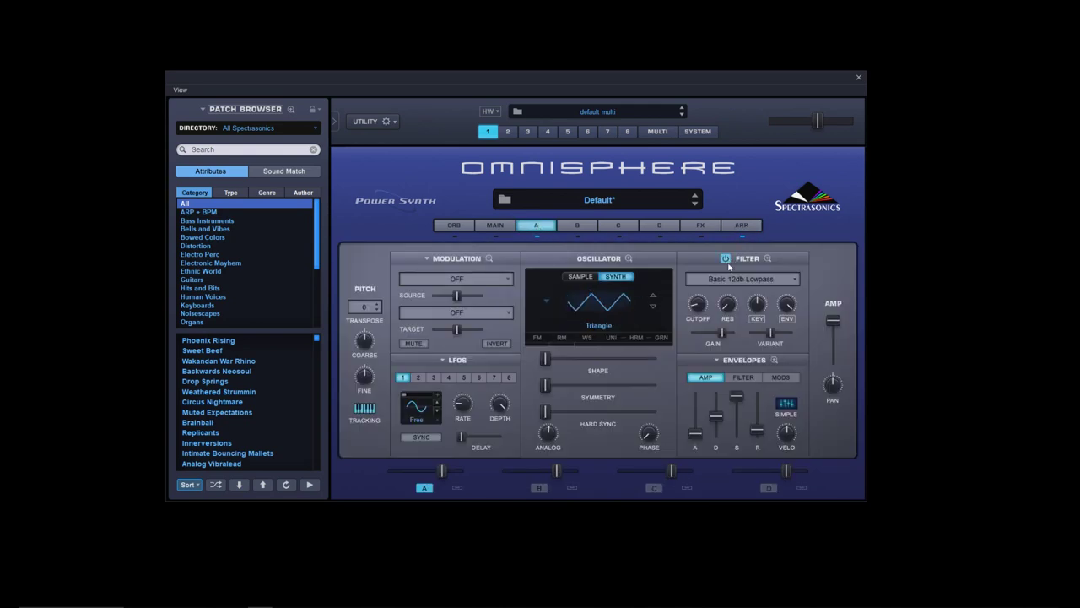
Give layer A the Lowpass Filters > Rich and Moogie1 filter.
left_click(730, 278)
mouse_move(768, 319)
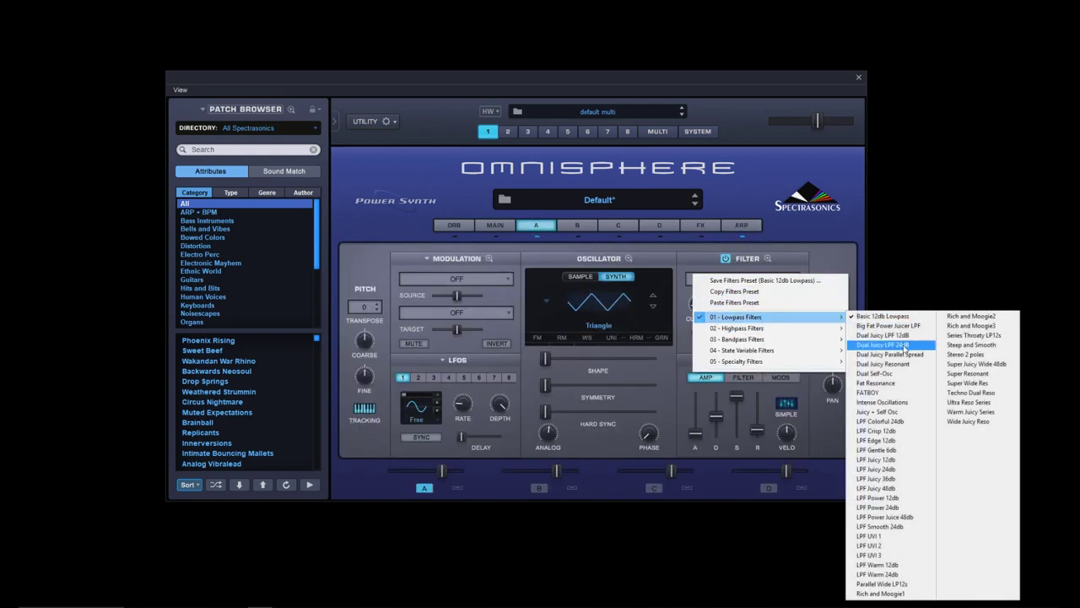
left_click(881, 593)
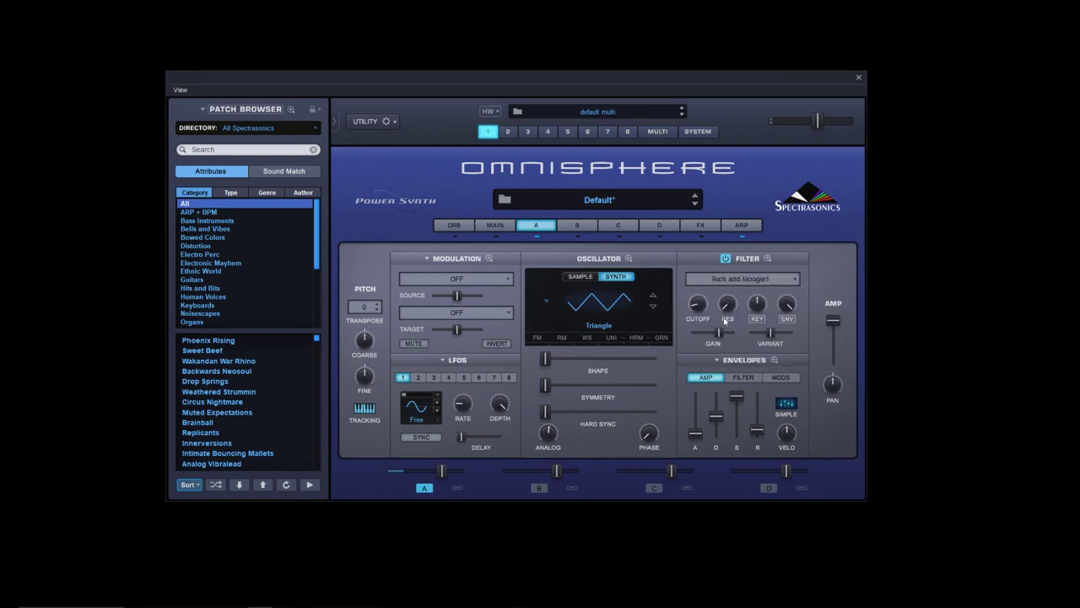
Set the arpeggiator rate to 1/8, extend the pattern to eight steps, and raise master volume.
mouse_move(699, 301)
left_click(741, 225)
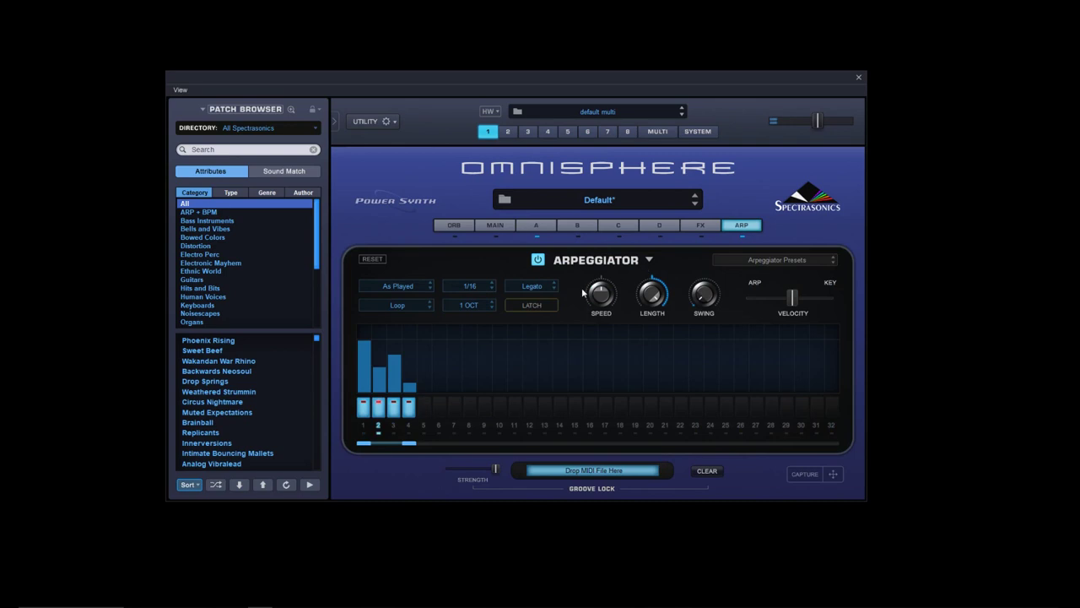
left_click(470, 291)
left_click(482, 329)
left_click_drag(413, 447, 470, 443)
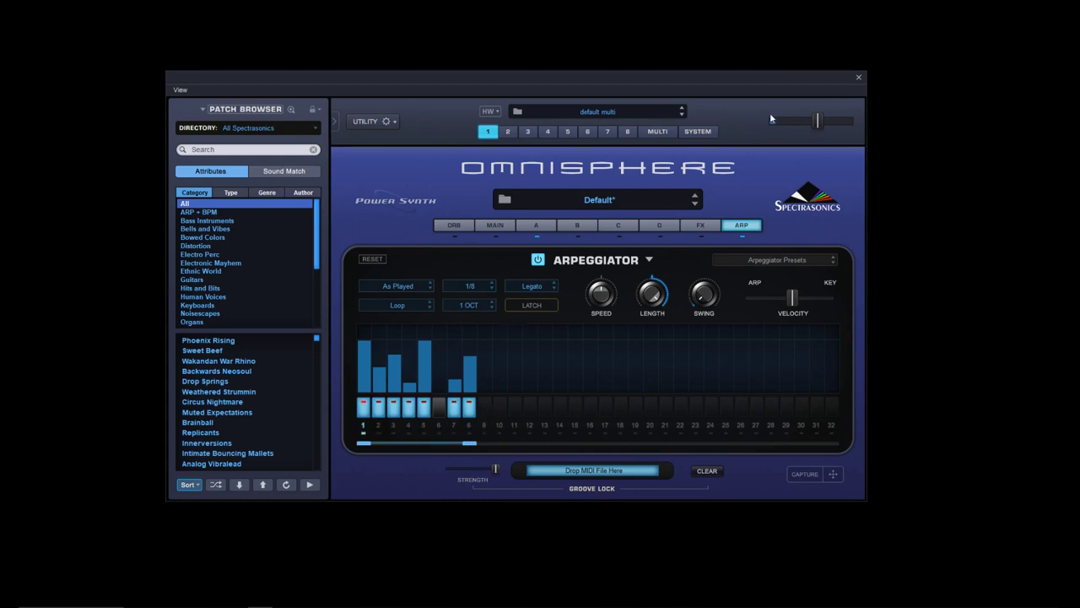
left_click_drag(817, 120, 824, 119)
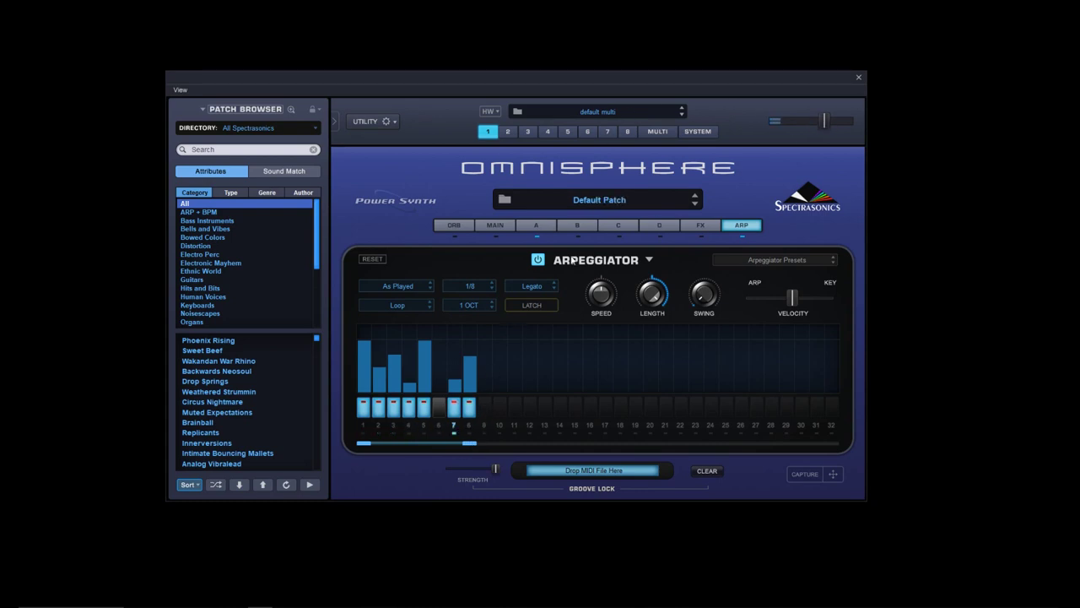
Audition octave ranges of 2 OCT, 1 OCT and 3 OCT.
left_click(470, 306)
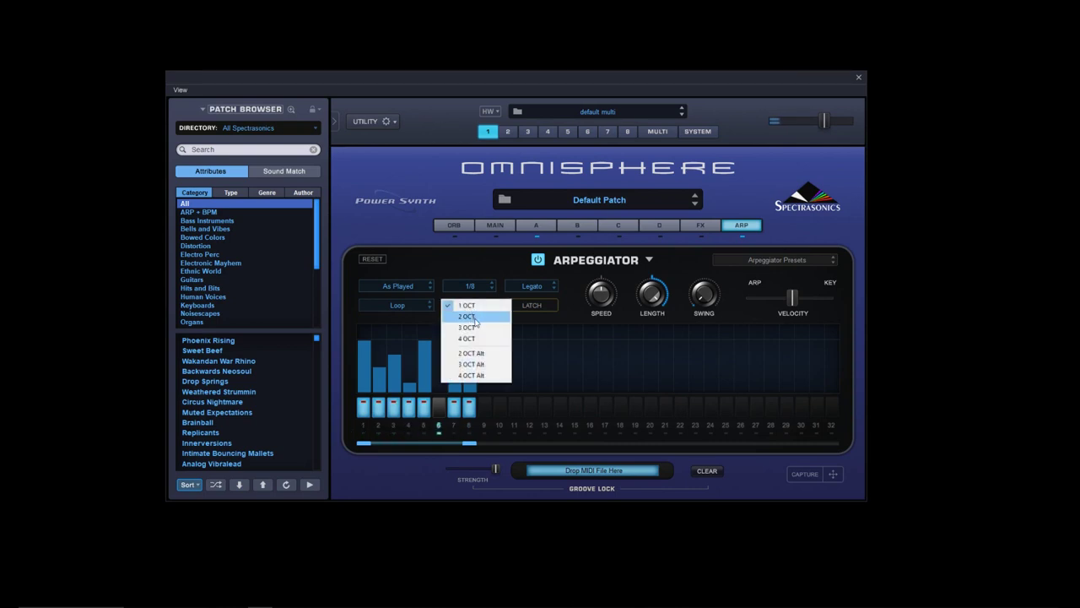
left_click(475, 320)
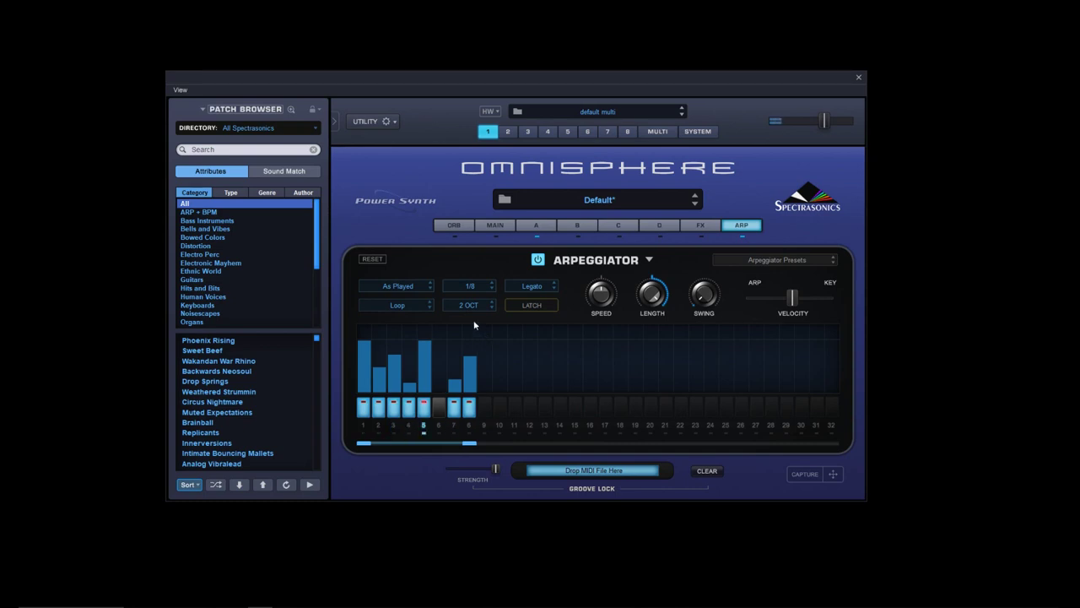
left_click(471, 305)
left_click(467, 295)
left_click(474, 305)
left_click(473, 327)
Audition 4 OCT, then 2 OCT Alt and 3 OCT Alt, ending on 4 OCT Alt.
left_click(487, 309)
left_click(486, 337)
left_click(475, 306)
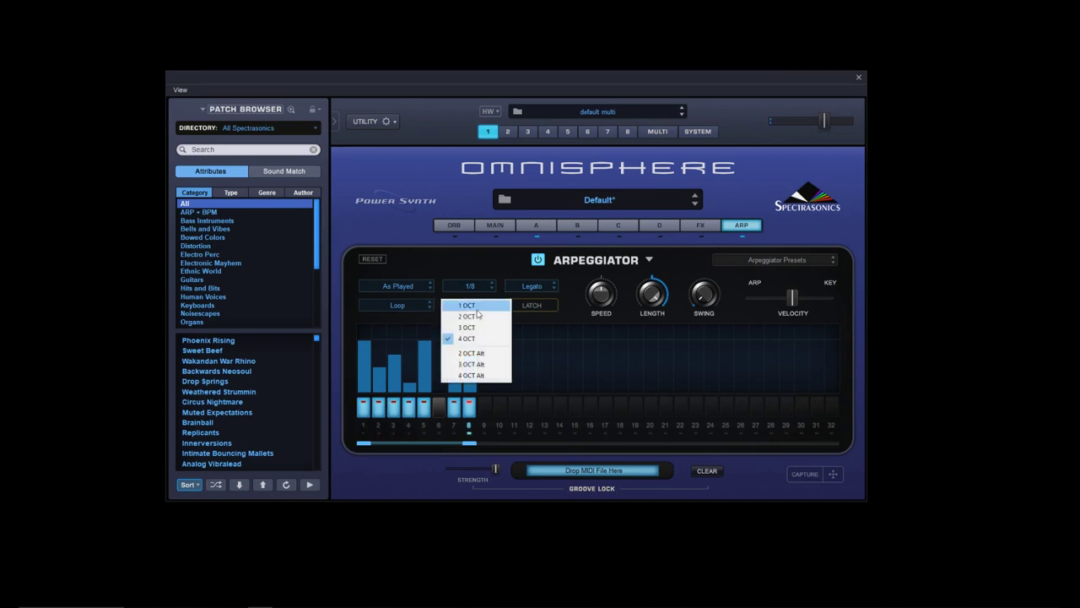
left_click(479, 355)
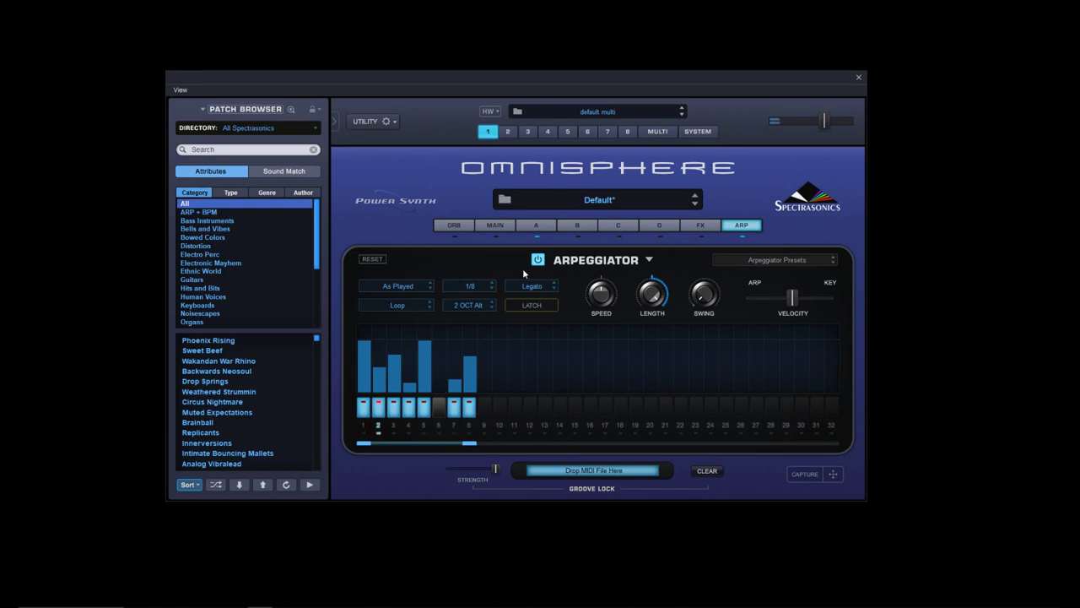
left_click(492, 302)
left_click(490, 307)
Try Chaos playback, reset the octave range to 1 OCT, then set the pattern to Once.
left_click(403, 305)
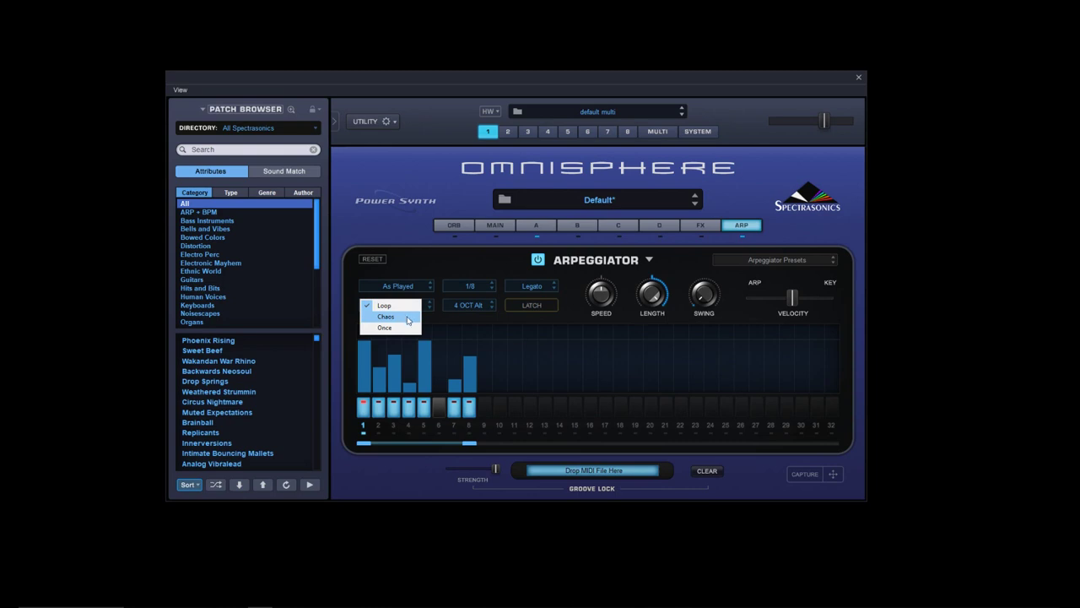
left_click(409, 317)
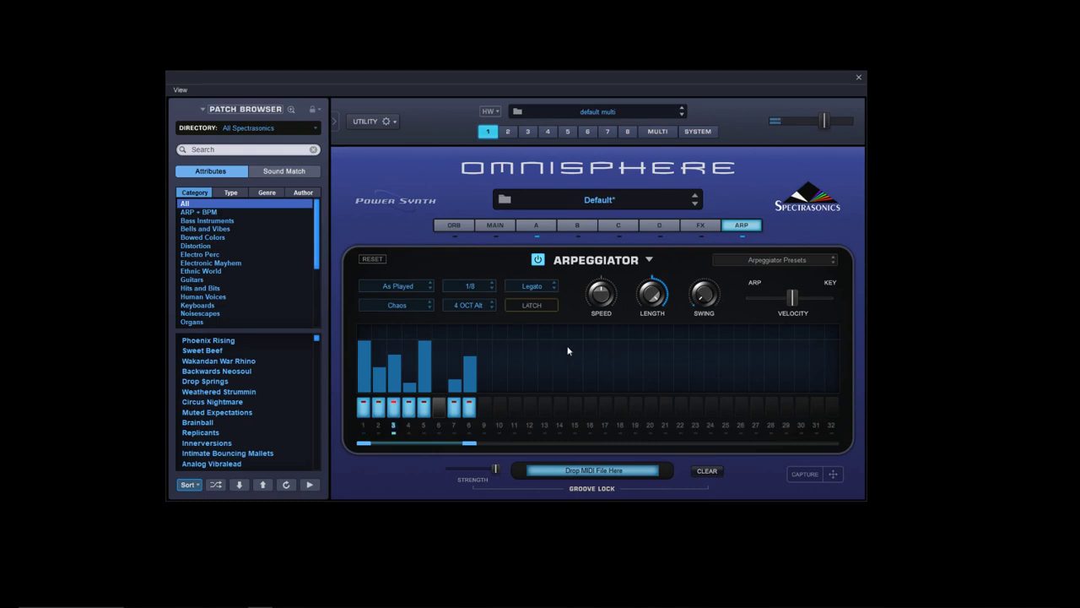
left_click(464, 307)
left_click(474, 315)
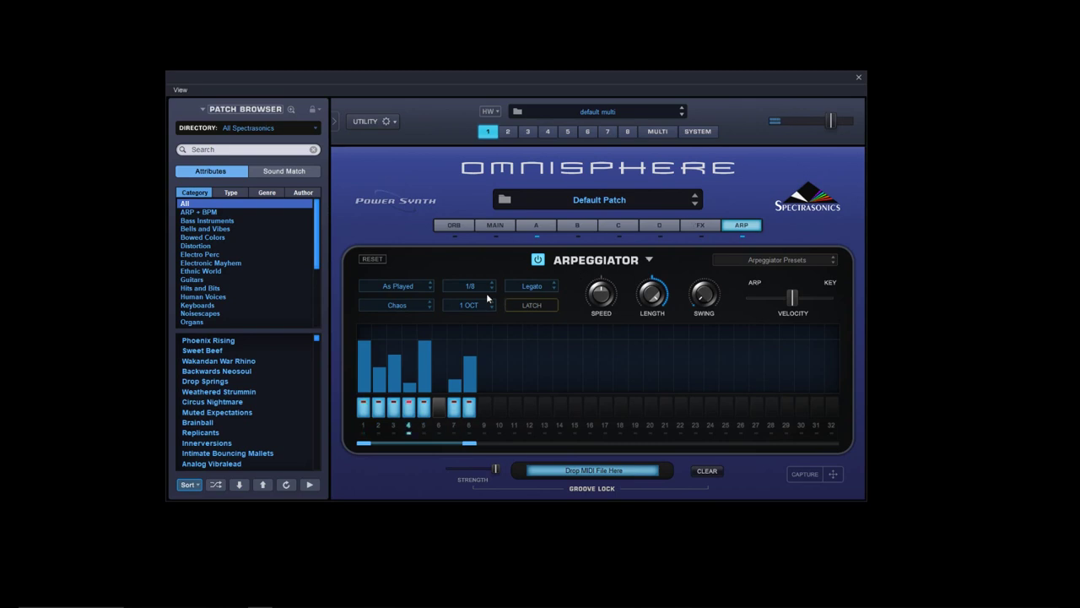
left_click(405, 311)
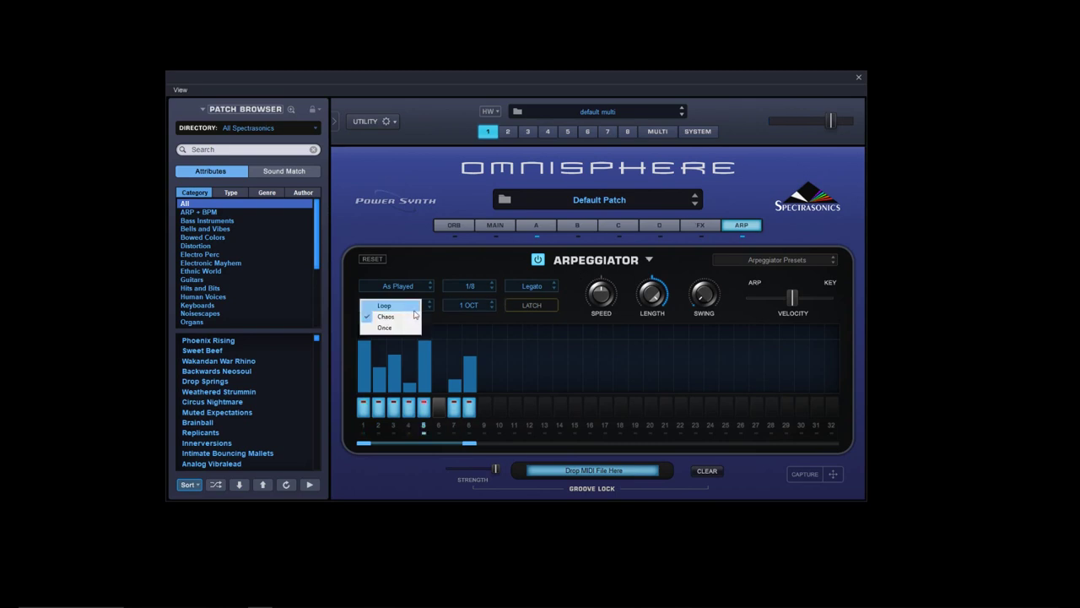
left_click(405, 328)
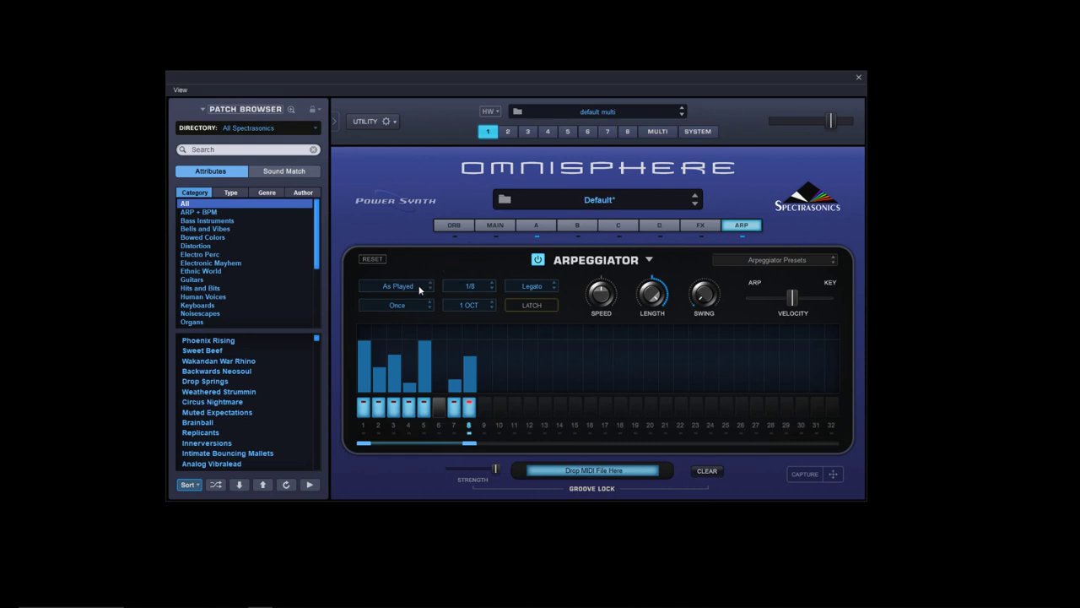
Try Chord note order, return the pattern to Loop, then step the note order through Up to Down.
left_click(420, 290)
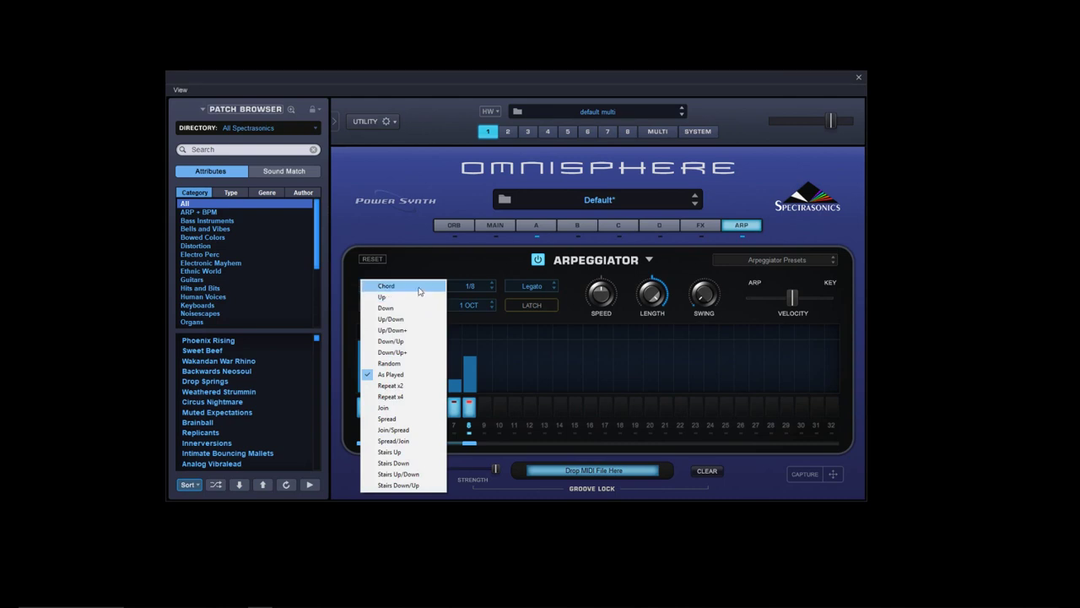
left_click(419, 289)
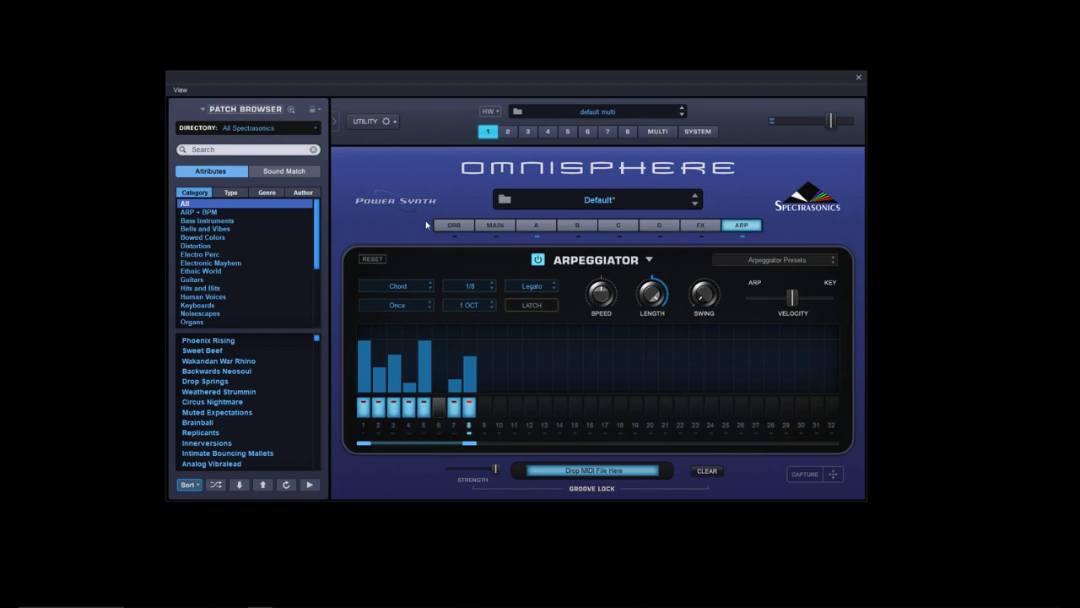
left_click(397, 304)
left_click(397, 318)
left_click(430, 291)
left_click(430, 292)
Step the note order through Up/Down, Up/Down+, Down/Up and Down/Up+.
left_click(430, 290)
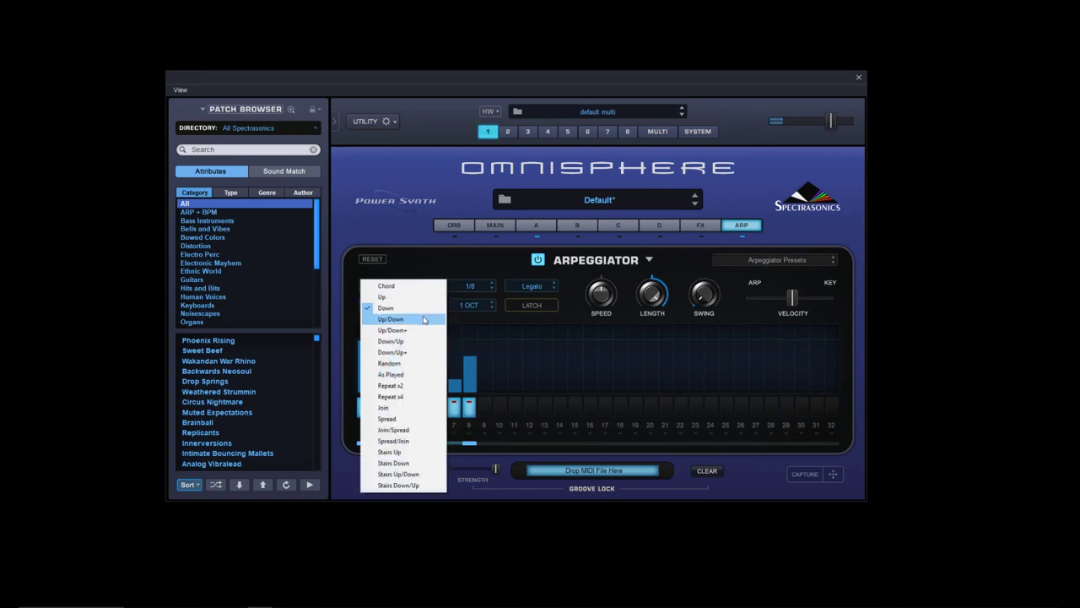
left_click(425, 319)
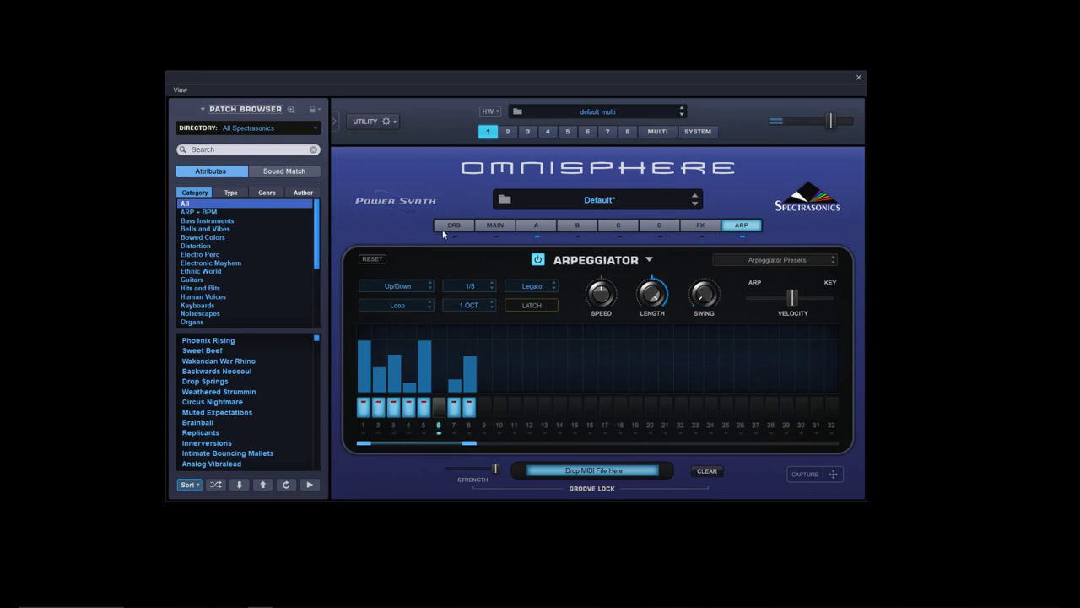
left_click(428, 293)
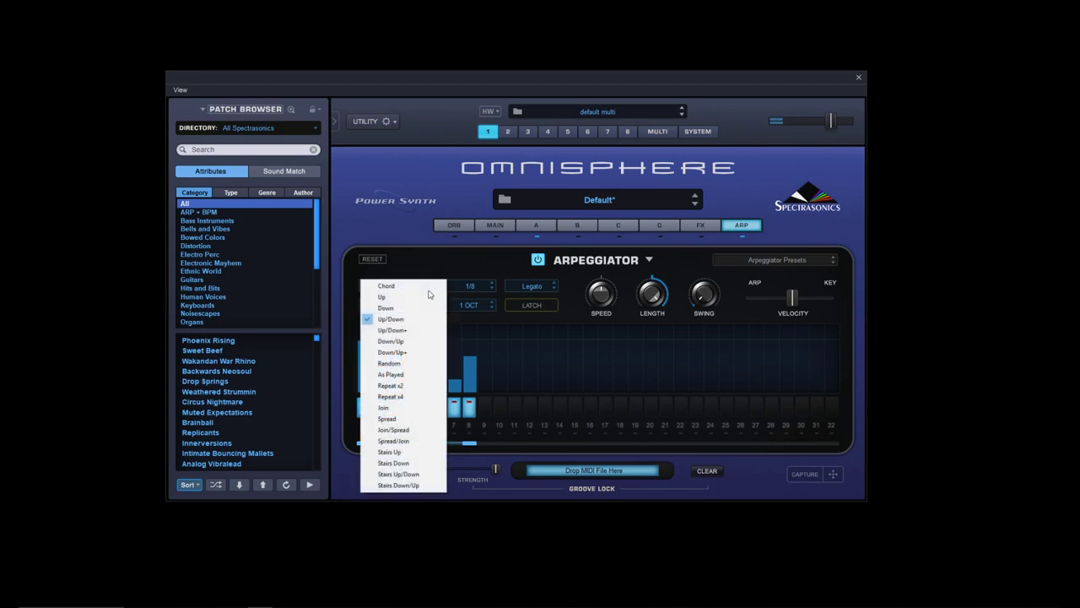
left_click(432, 334)
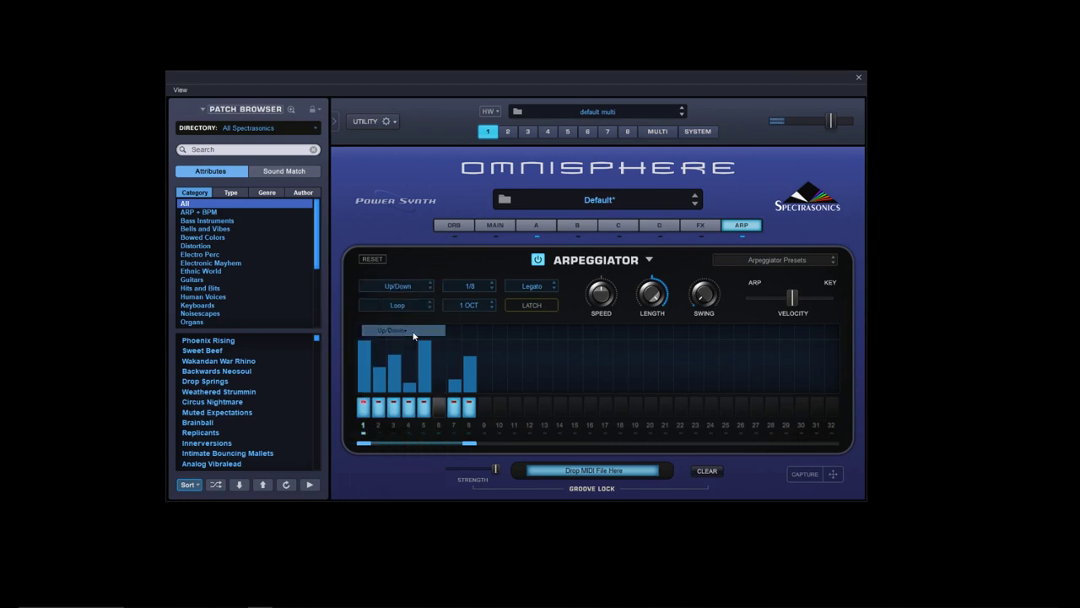
left_click(431, 288)
left_click(430, 289)
Audition the Random, As Played and Repeat x2 note patterns.
left_click(430, 290)
left_click(402, 286)
left_click(424, 374)
left_click(430, 289)
Step the note pattern through Join, Spread, Join/Spread and Spread/Join.
left_click(431, 290)
left_click(431, 289)
left_click(429, 288)
mouse_move(236, 600)
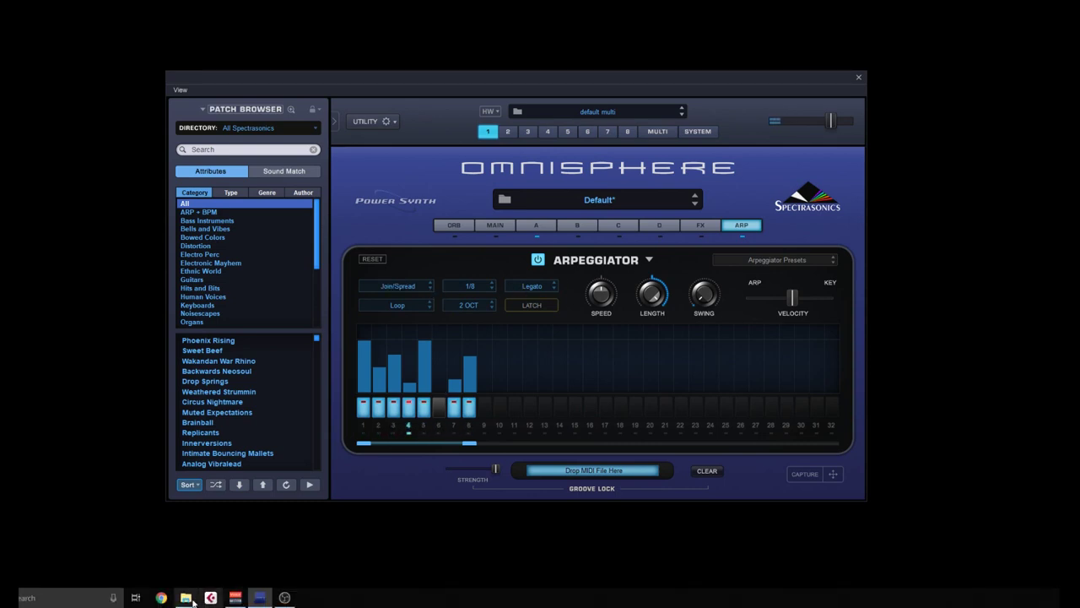
left_click(431, 289)
Pick Stairs Up, then step through Stairs Down and Stairs Up/Down.
left_click(416, 290)
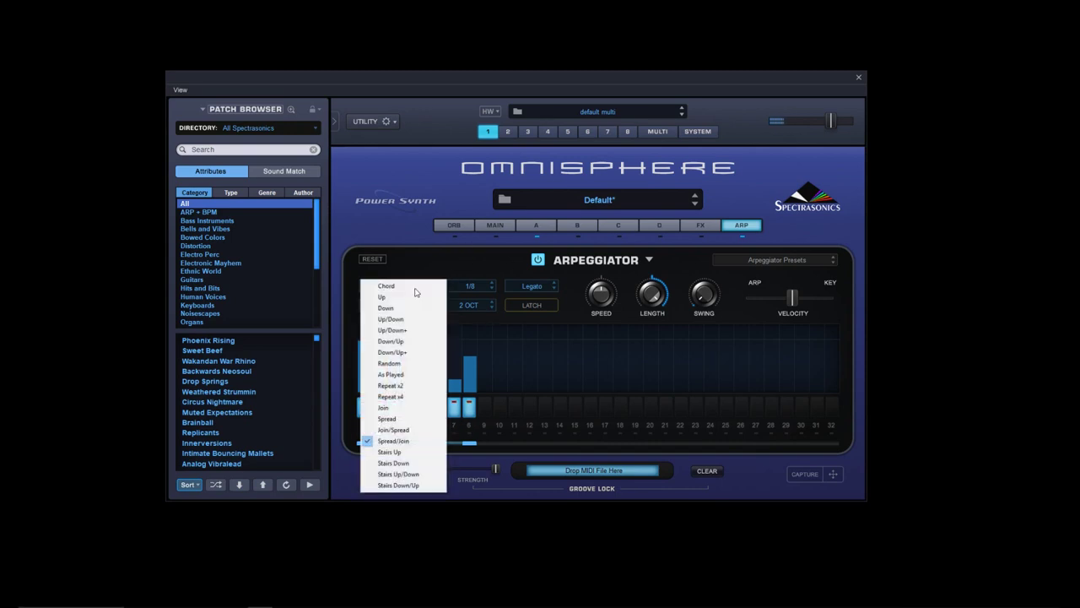
left_click(430, 453)
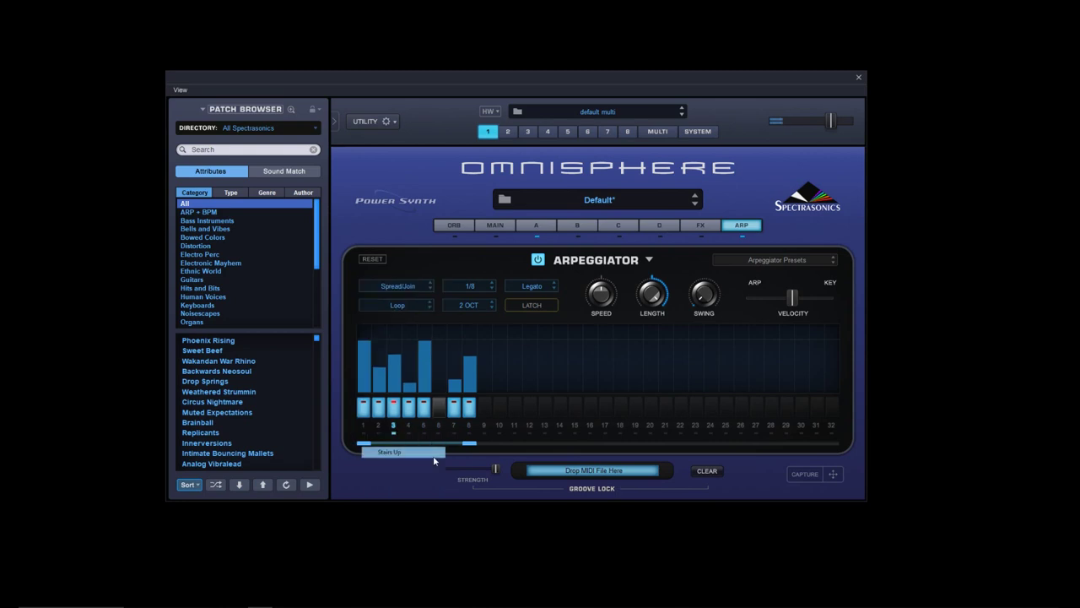
left_click(431, 289)
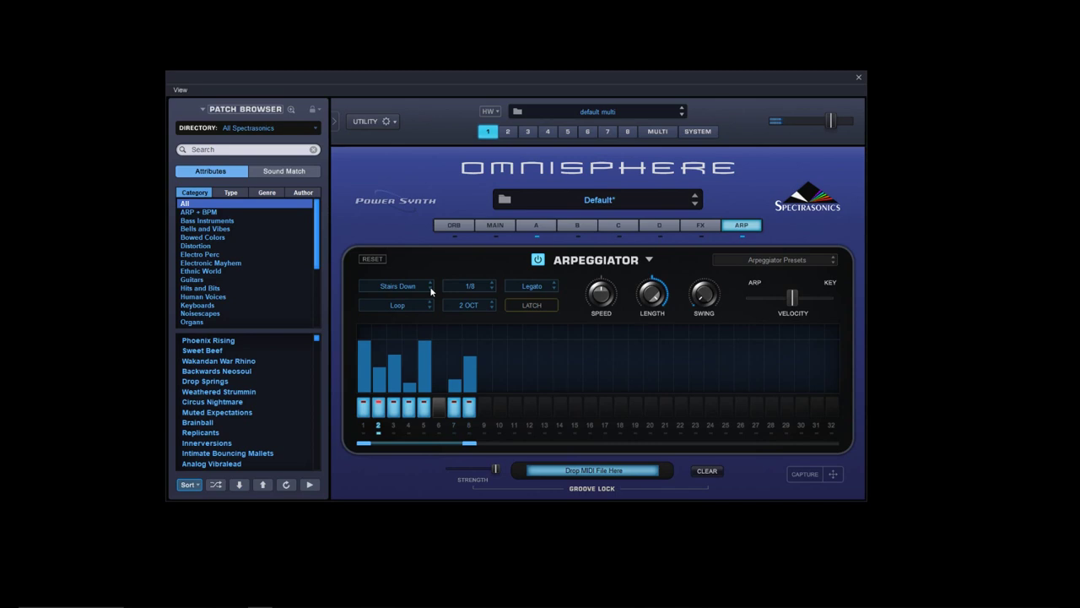
left_click(430, 290)
Set the note pattern to Stairs Down/Up, latch the arpeggio, and bring up the Windows Start menu.
left_click(431, 289)
left_click(539, 306)
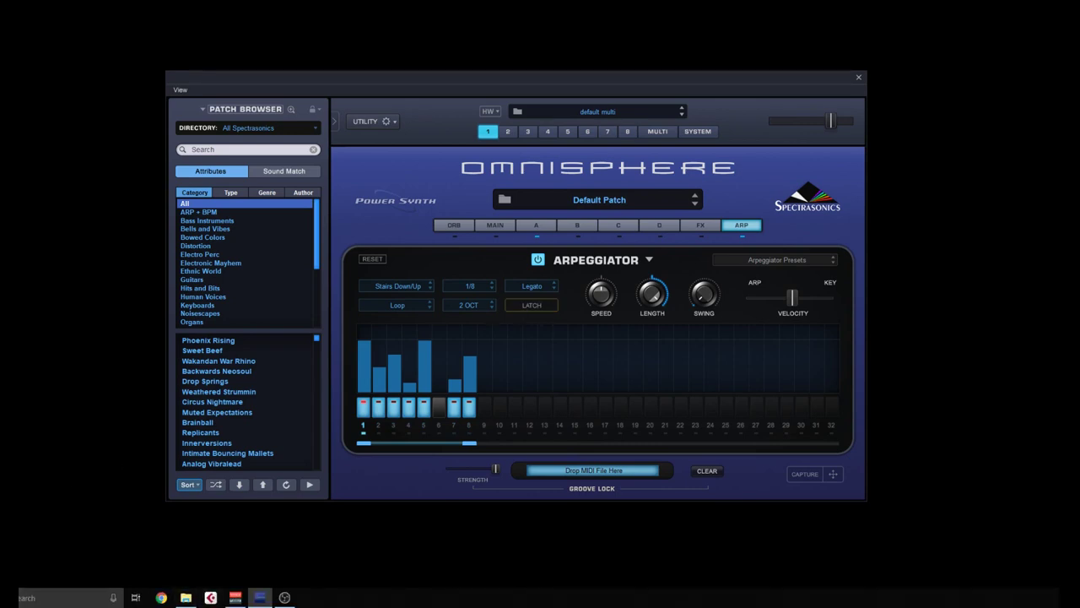
left_click(8, 599)
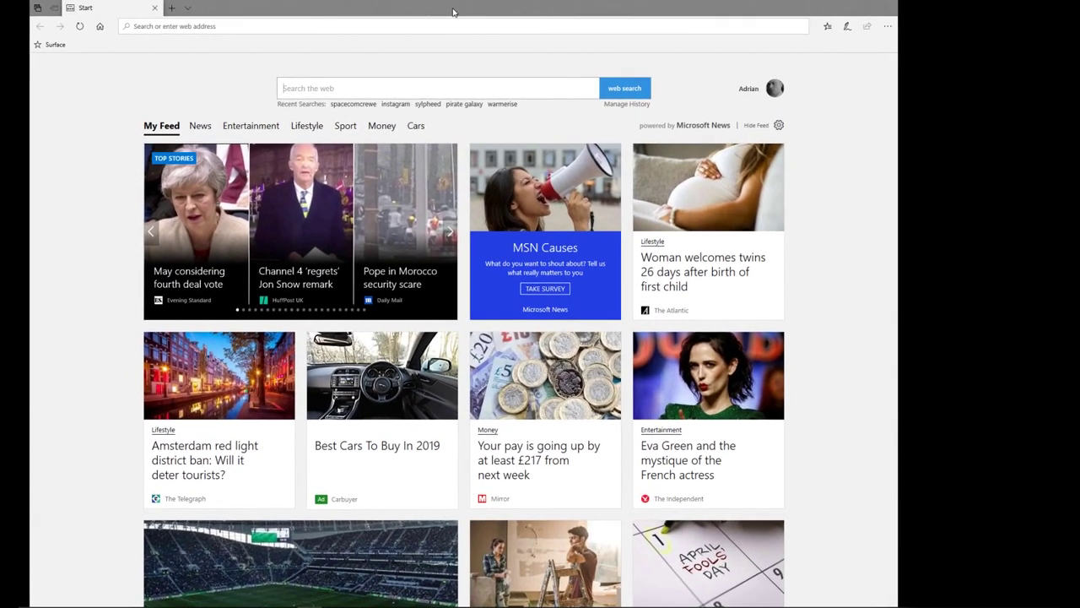
Load the Spectrasonics website via 'spectrasonics' and scroll the Omnisphere 2.6 news article.
left_click(267, 27)
type("spectrason")
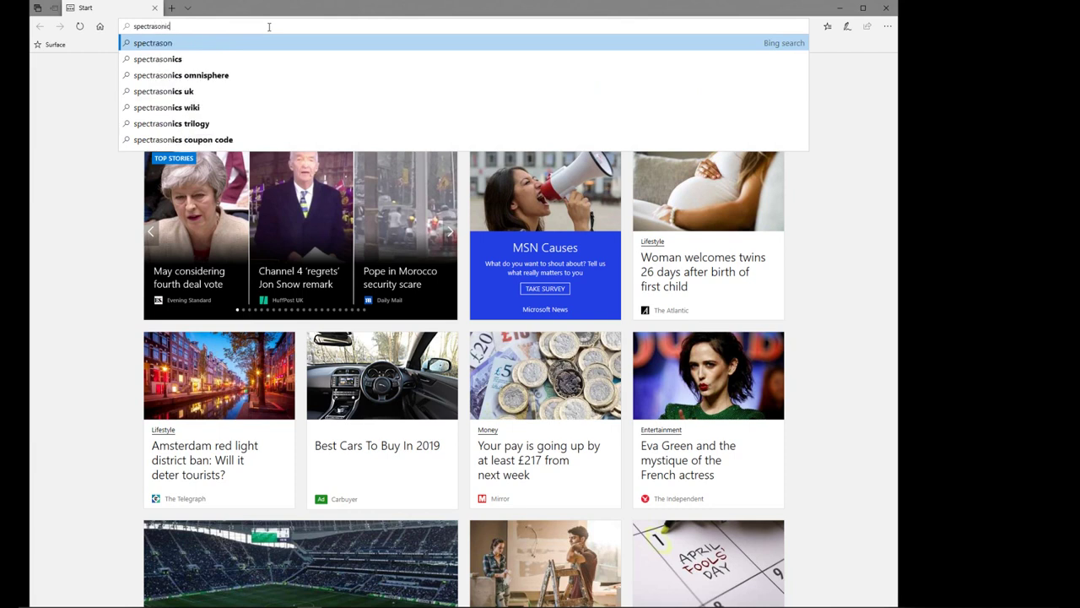
type("ics.net")
key("Return")
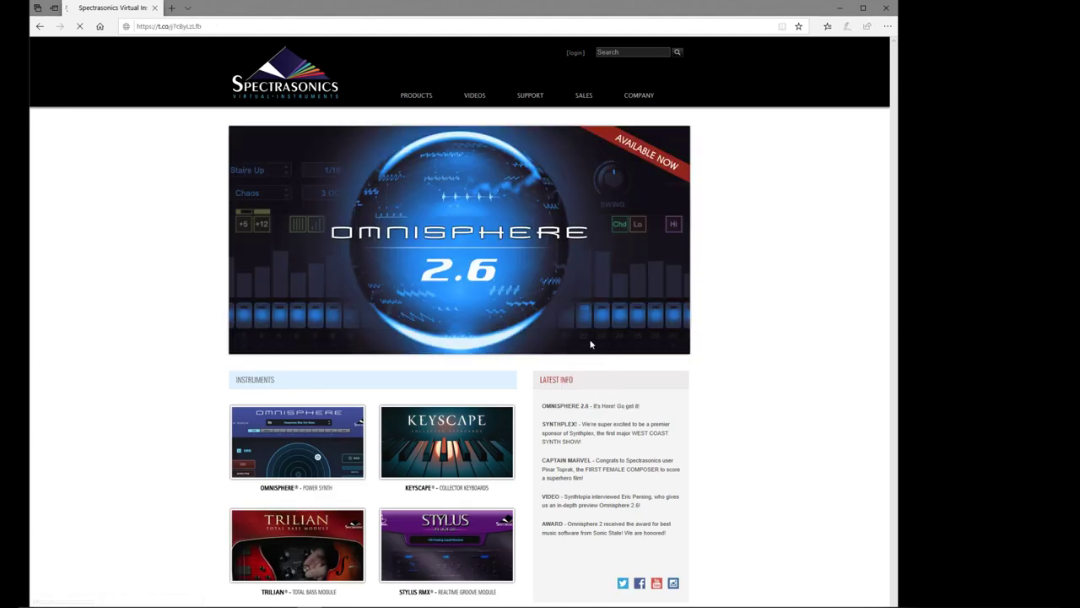
scroll(654, 269, "down", 6)
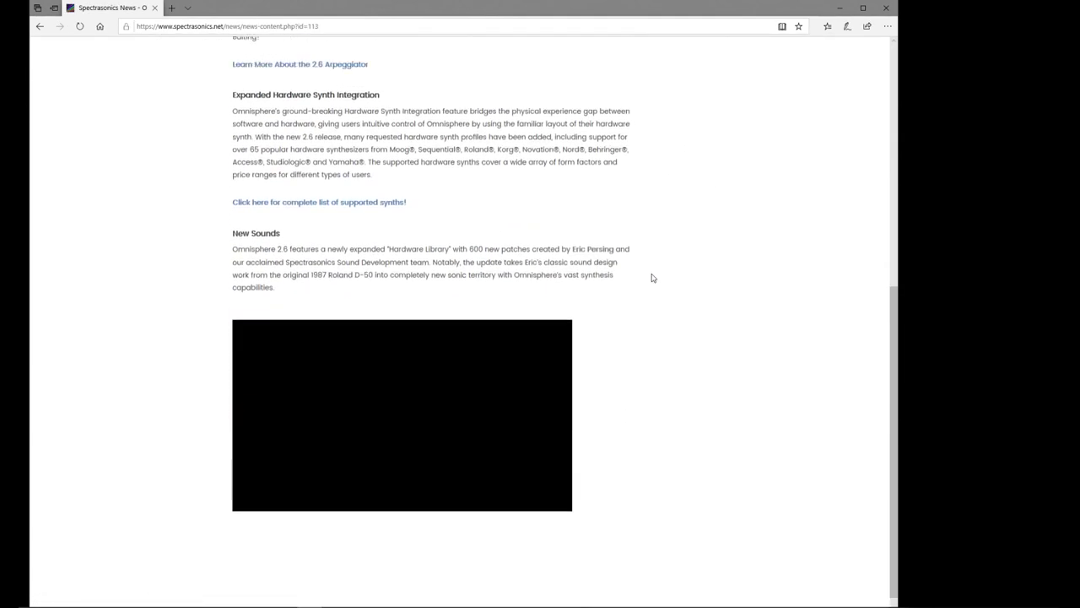
scroll(652, 277, "up", 3)
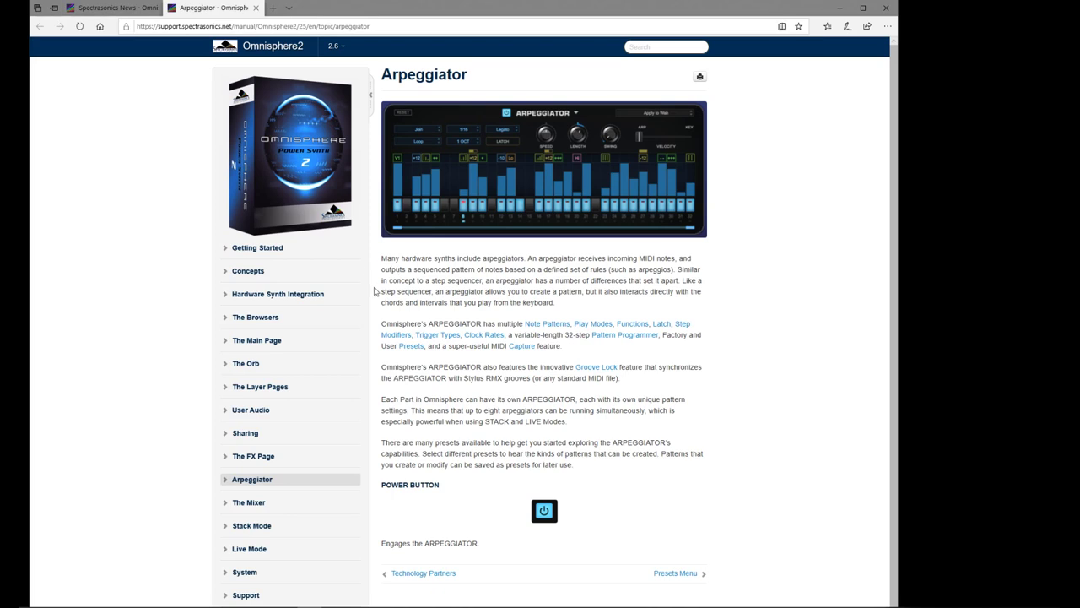
Go through the manual's Presets Menu and Pattern Programming pages to Arpeggiator's Note Patterns page.
scroll(349, 494, "down", 1)
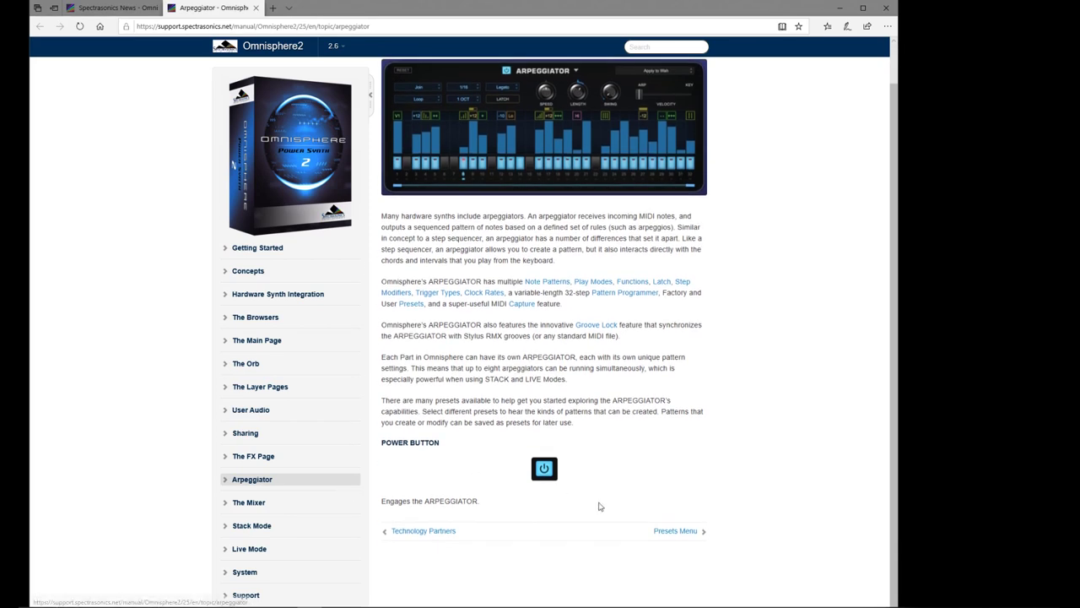
left_click(685, 531)
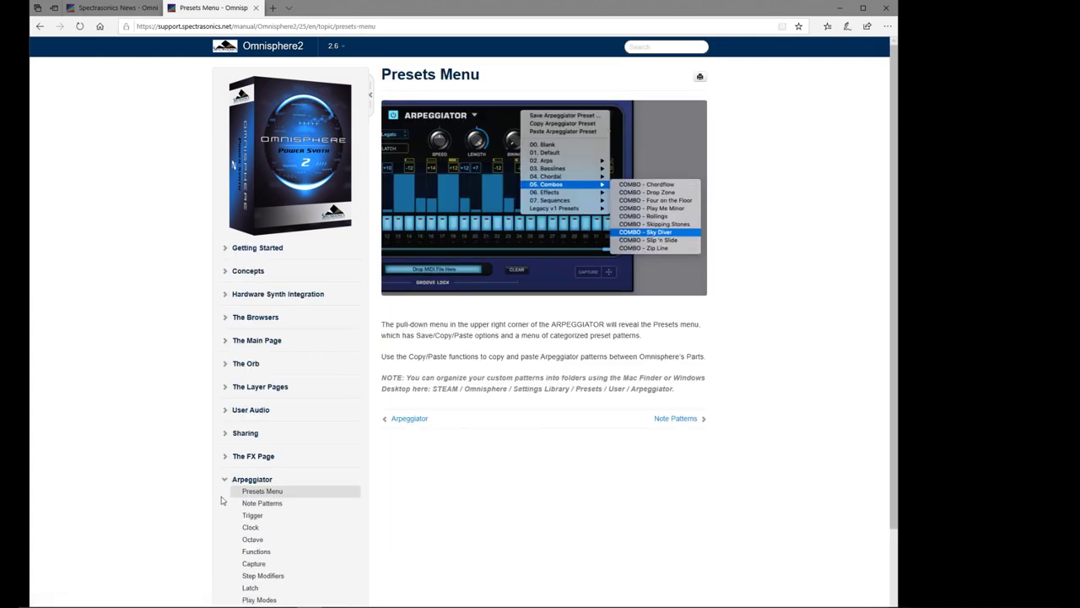
scroll(228, 506, "down", 3)
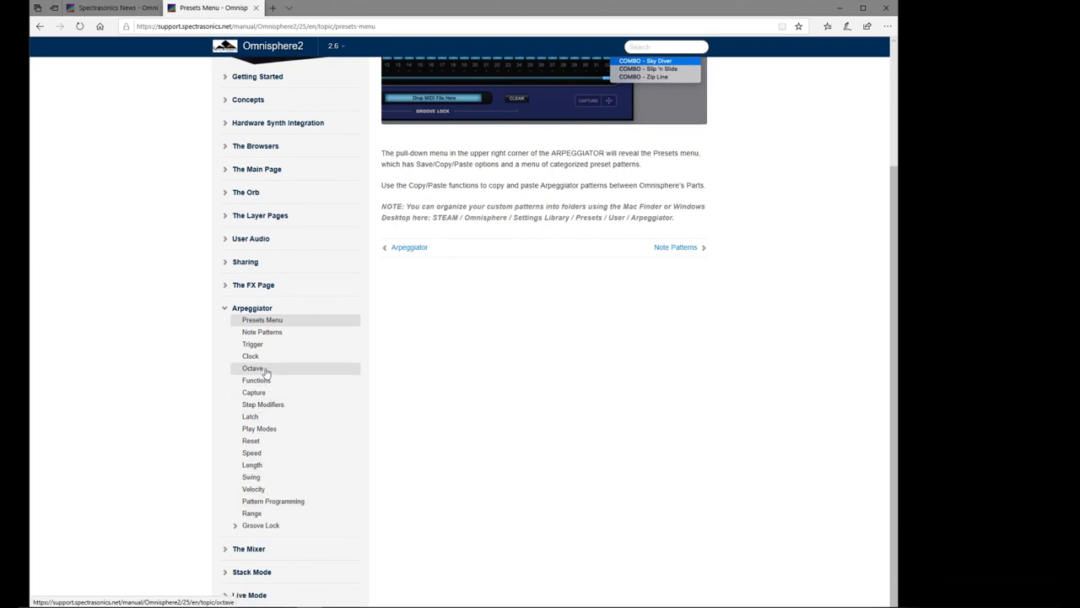
left_click(280, 503)
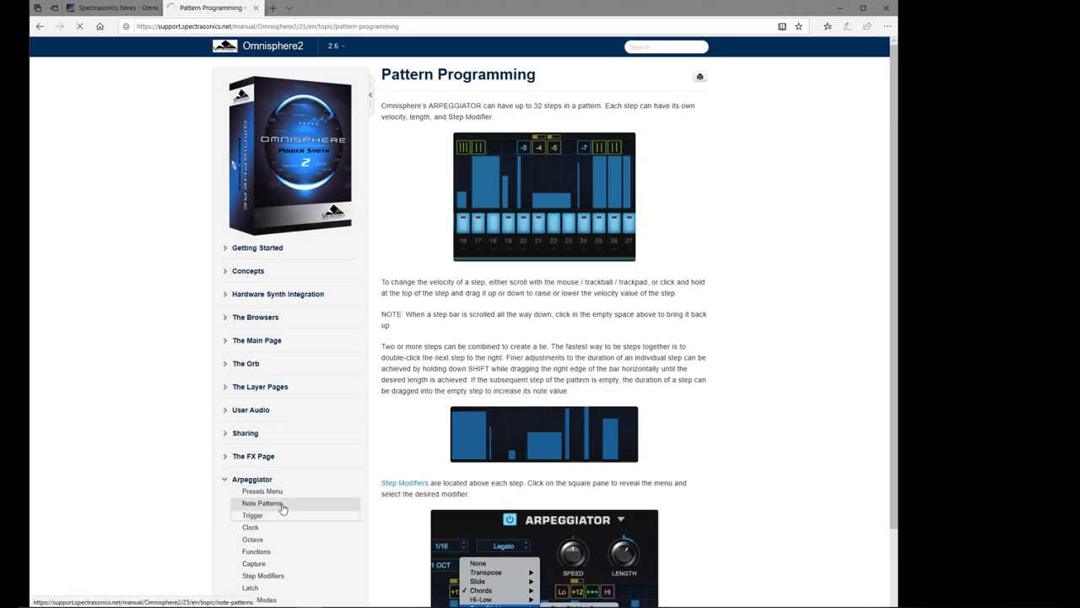
left_click(282, 506)
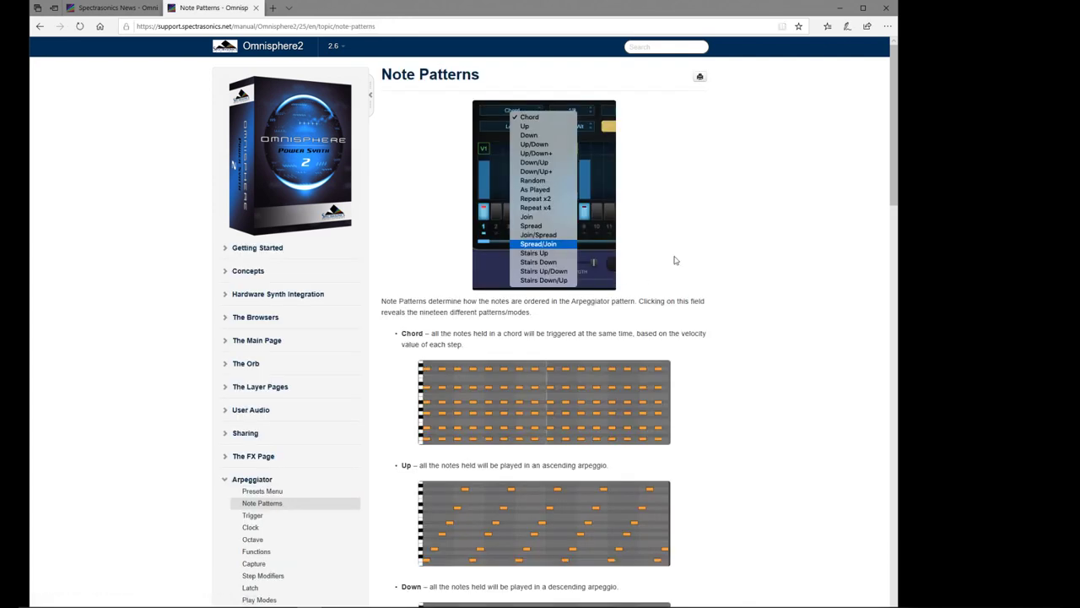
Read through each note pattern's description and piano-roll example from Chord down to Join/Spread.
scroll(675, 260, "down", 2)
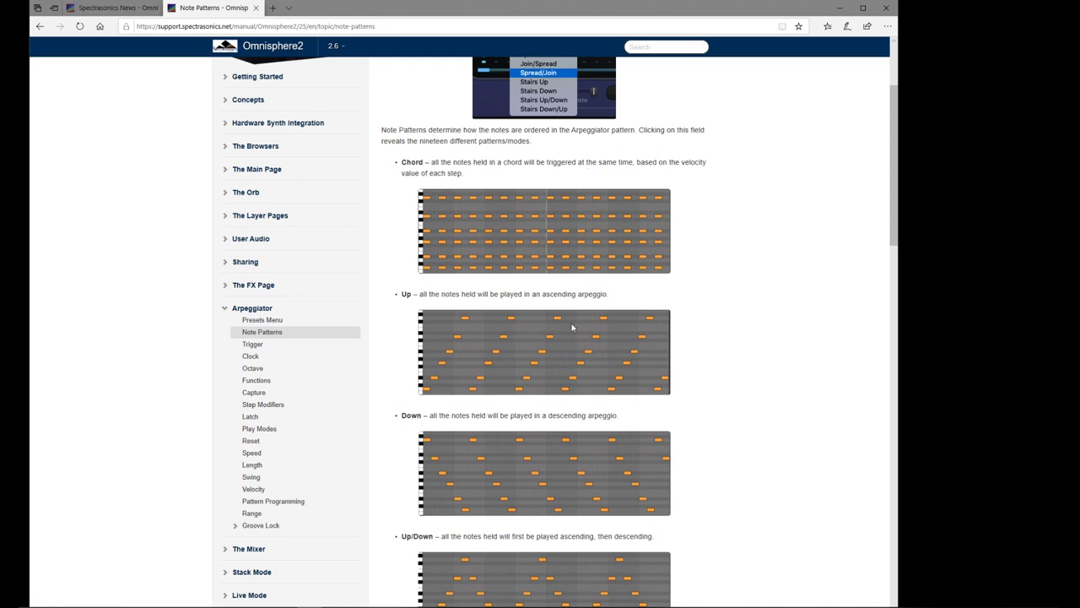
scroll(743, 314, "down", 2)
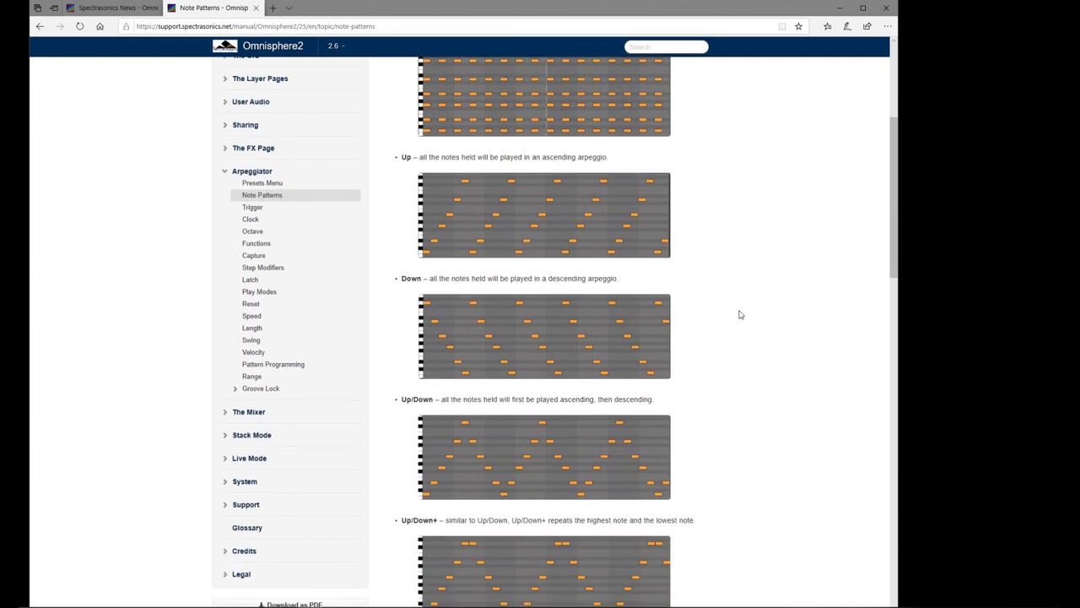
scroll(739, 314, "down", 3)
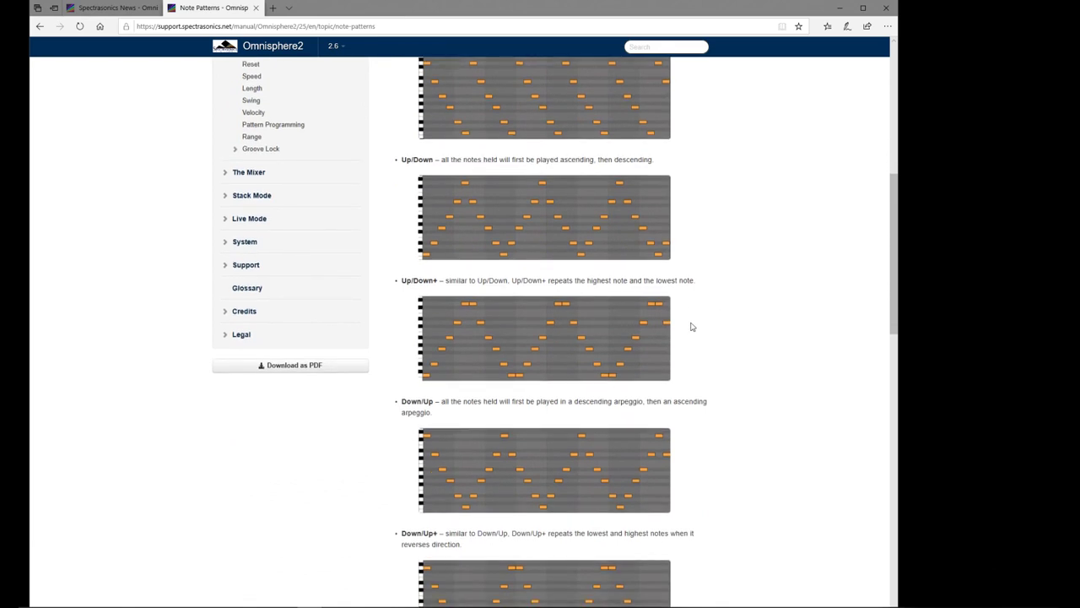
scroll(692, 337, "down", 1)
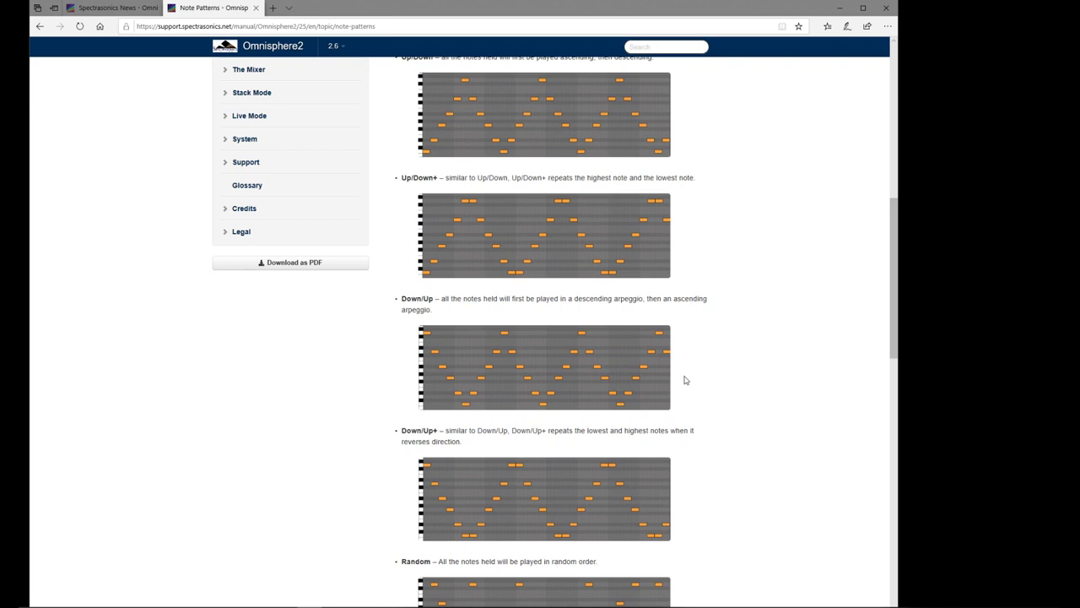
scroll(685, 380, "down", 1)
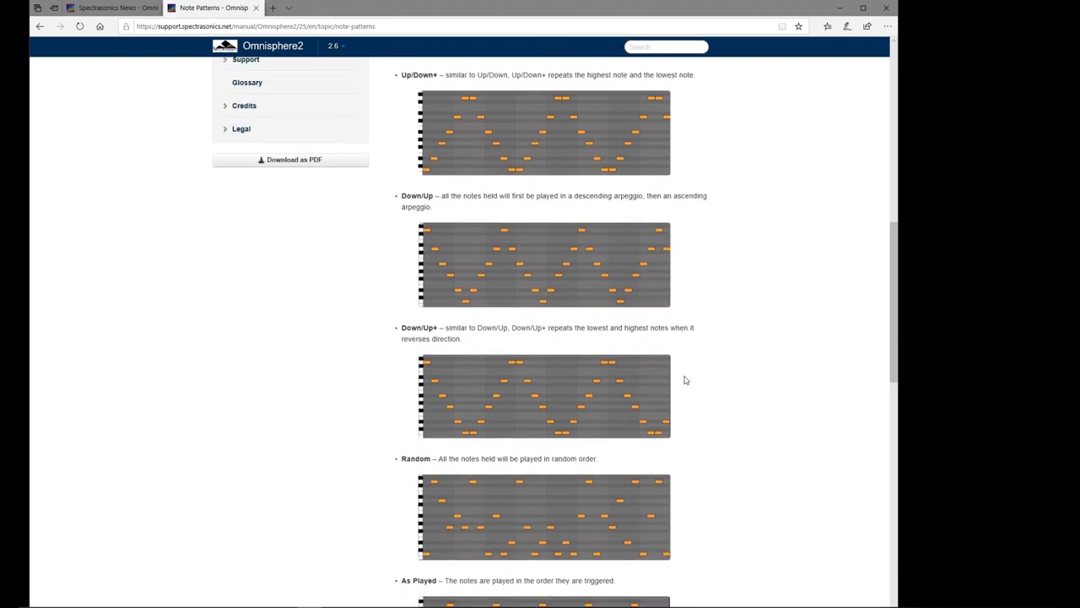
scroll(685, 380, "down", 2)
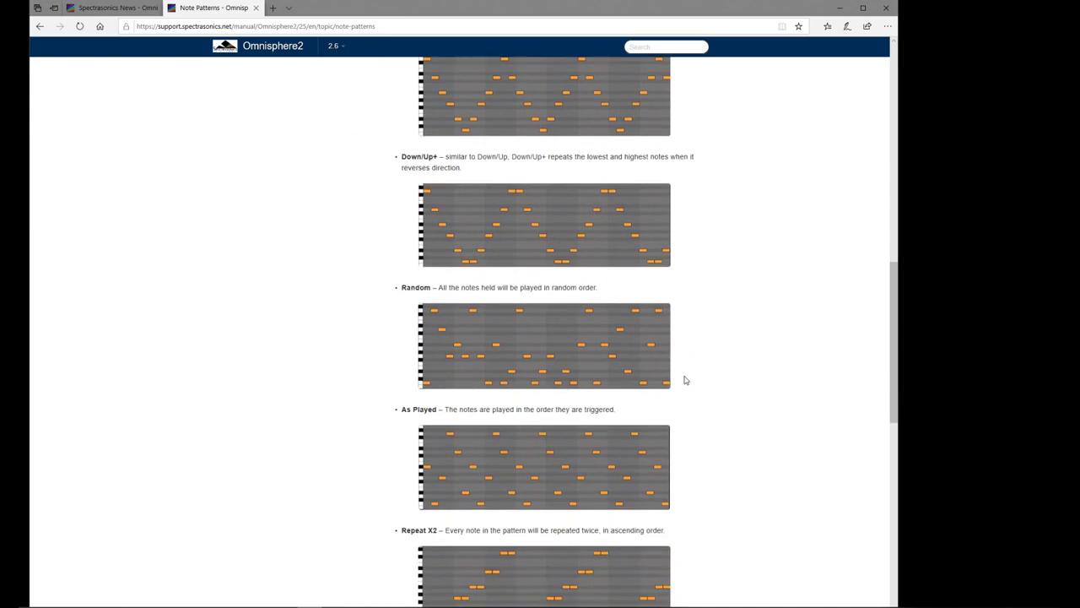
scroll(685, 379, "down", 2)
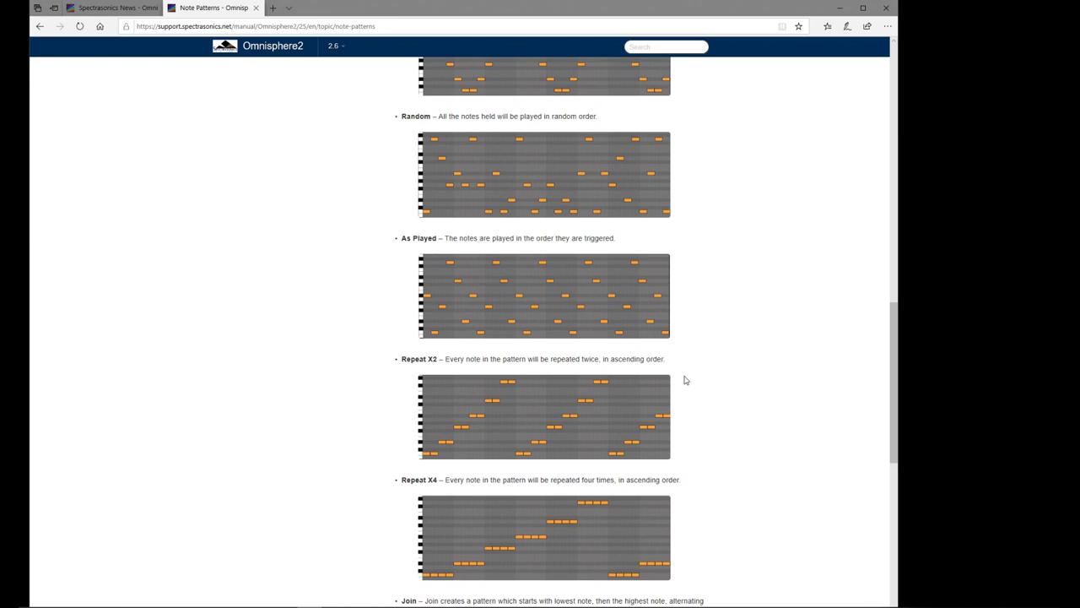
scroll(685, 379, "down", 2)
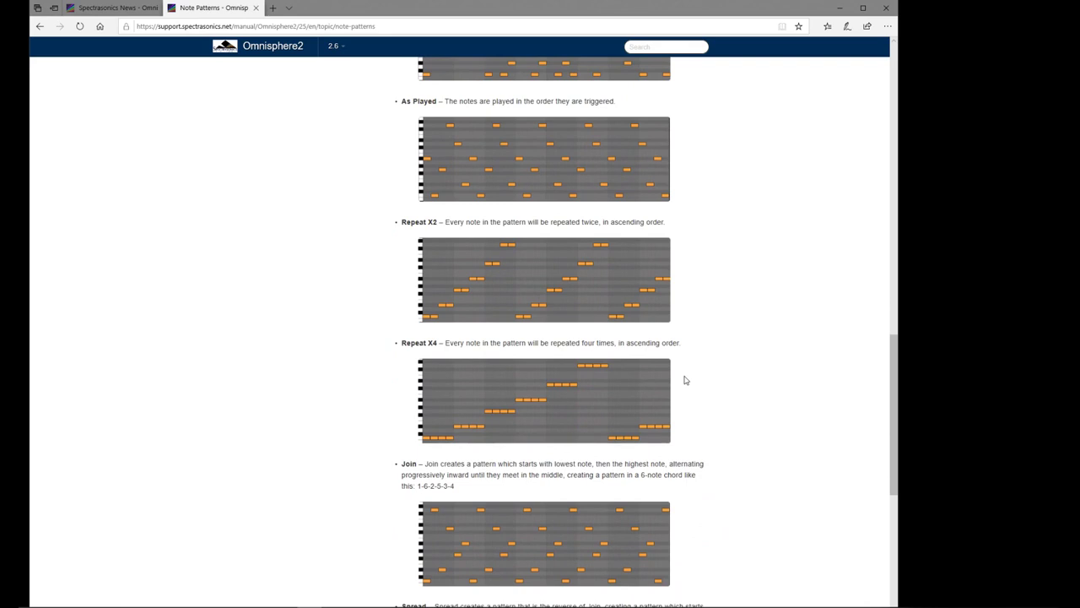
scroll(685, 380, "down", 3)
scroll(685, 381, "down", 1)
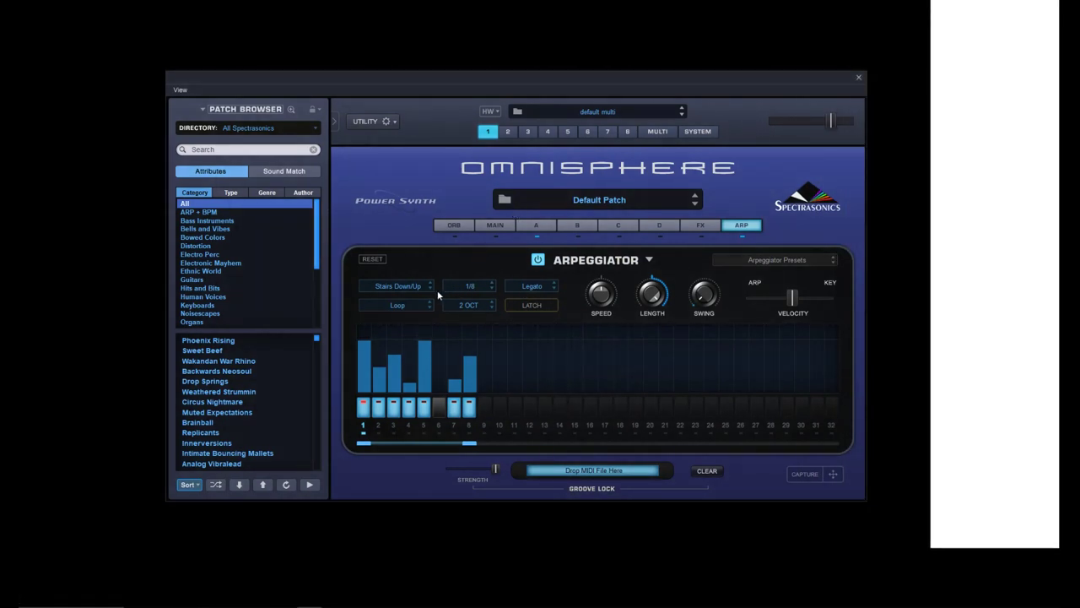
Change the arpeggiator note pattern from Stairs Down/Up to Join.
left_click(412, 287)
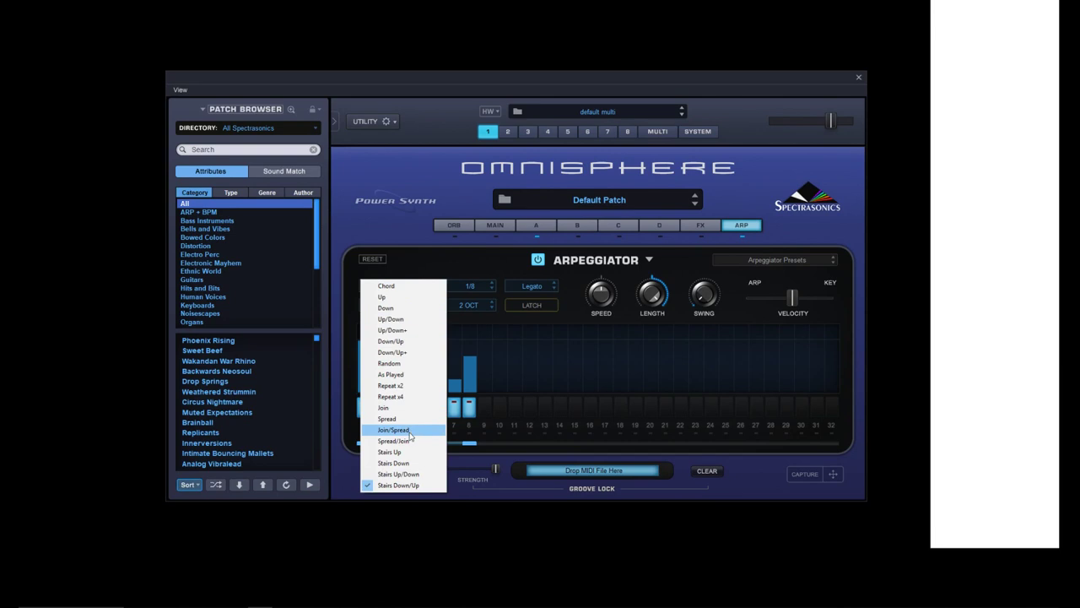
left_click(413, 408)
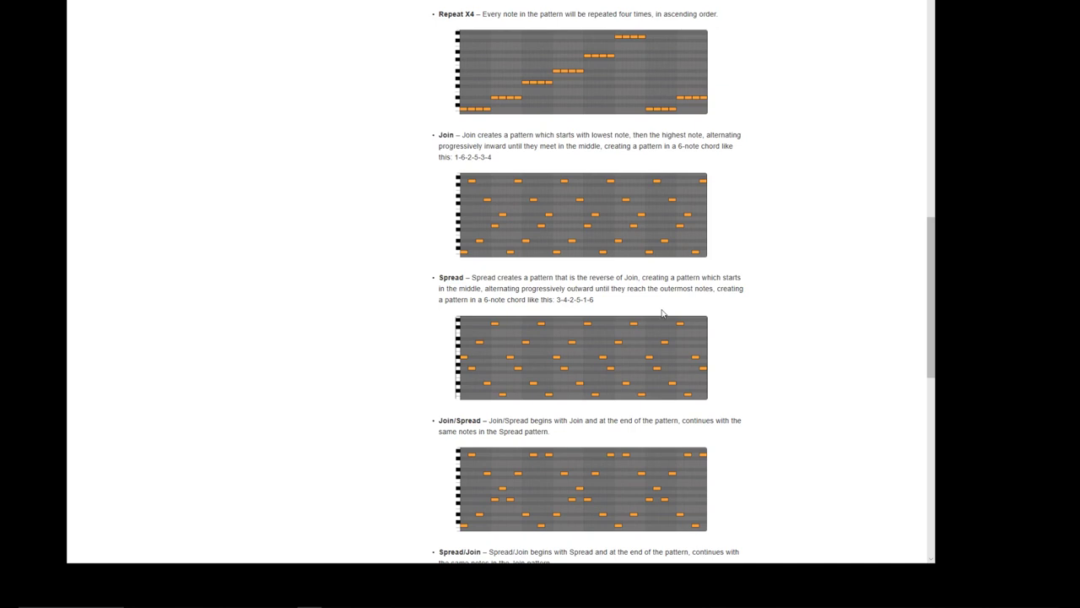
Read the Join, Spread and Stairs descriptions down to the closing note at the page bottom.
scroll(656, 353, "down", 2)
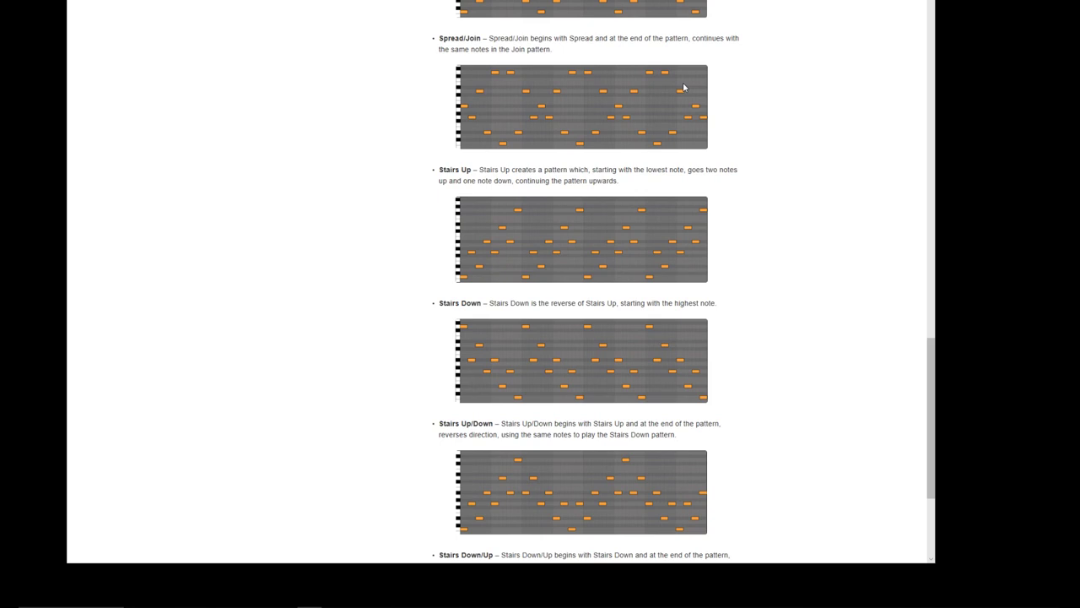
scroll(683, 88, "down", 3)
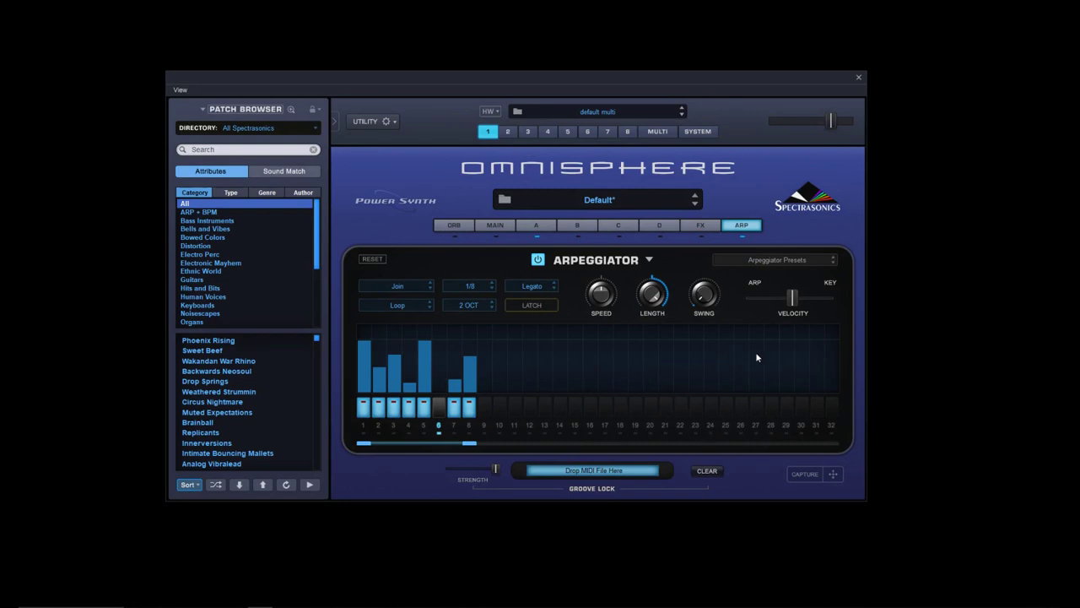
left_click(805, 473)
left_click(801, 474)
left_click(807, 477)
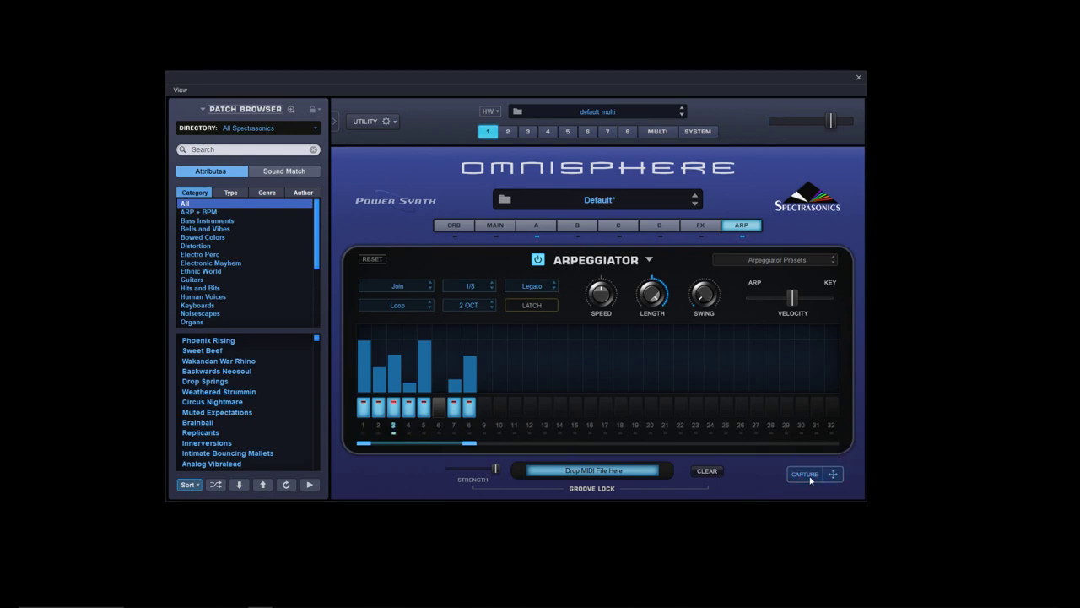